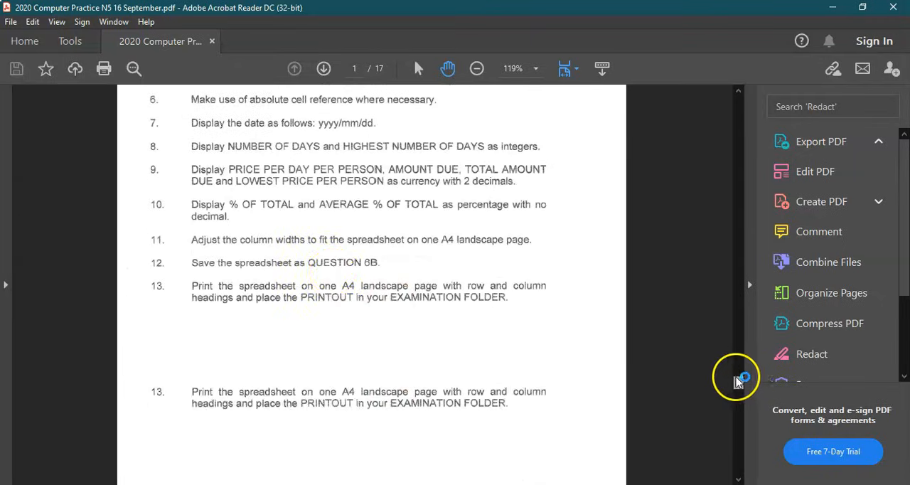
Examine the Question 6B spreadsheet layout on the question paper
scroll(695, 181, down, 3)
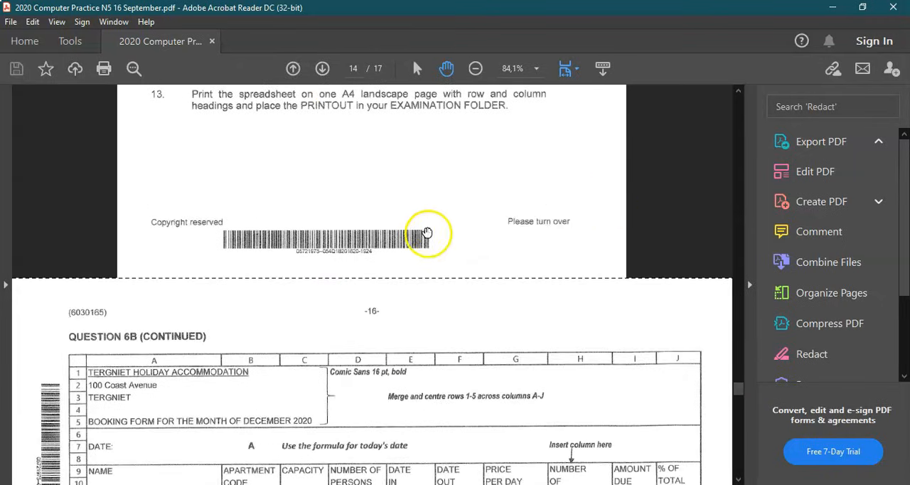
scroll(424, 215, down, 3)
scroll(455, 214, down, 3)
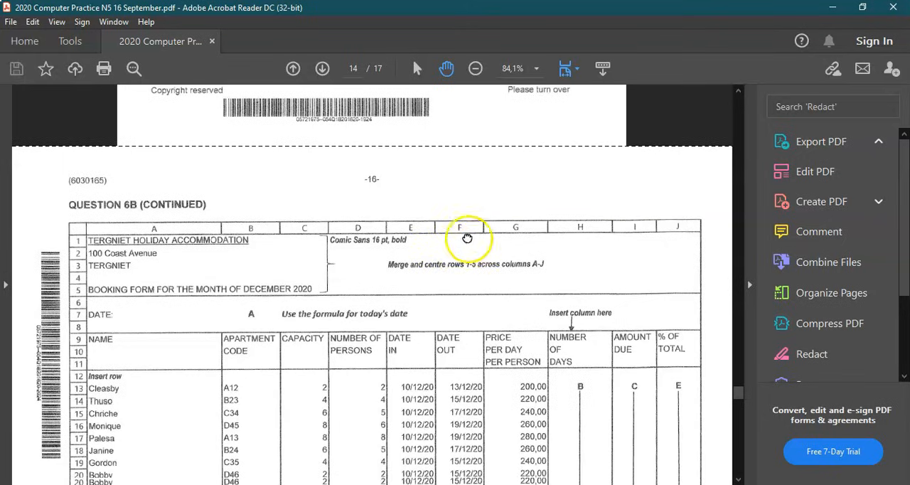
drag(454, 205, 450, 184)
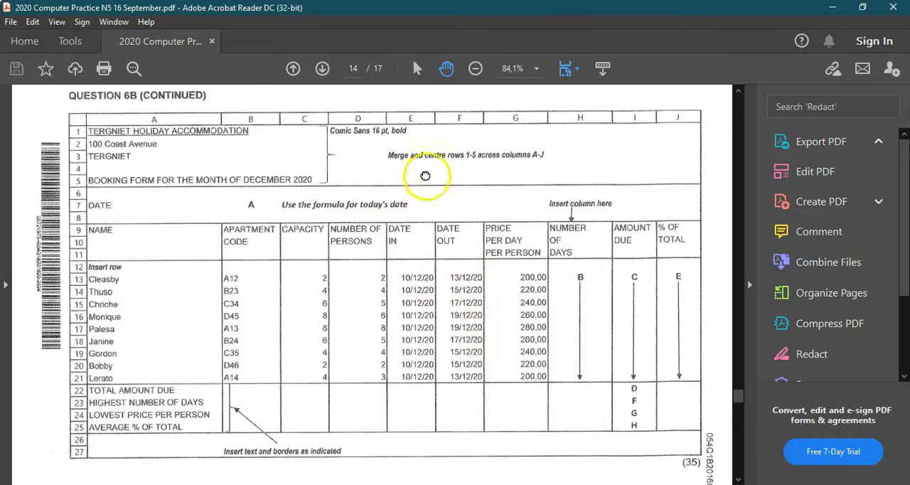
drag(425, 176, 406, 386)
drag(412, 169, 365, 457)
drag(385, 275, 369, 347)
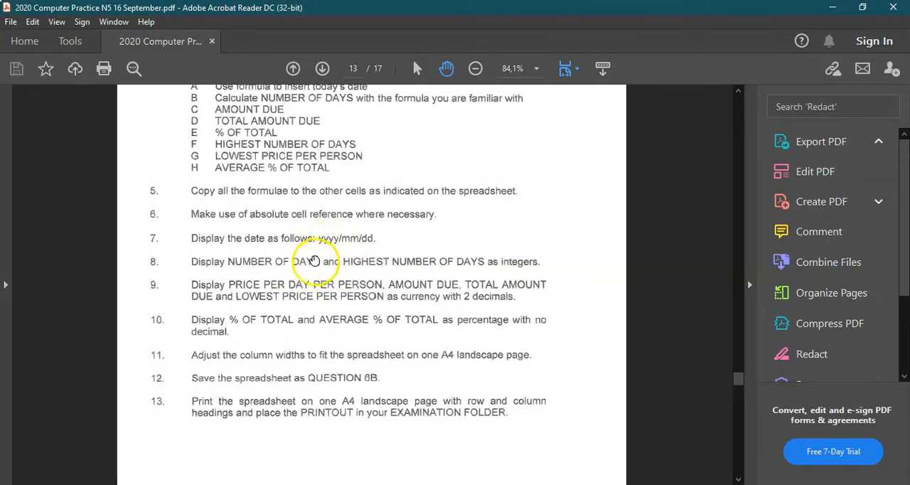
Read the question paper's instructions for Question 6B and switch to the spreadsheet
scroll(457, 341, down, 2)
scroll(457, 341, down, 5)
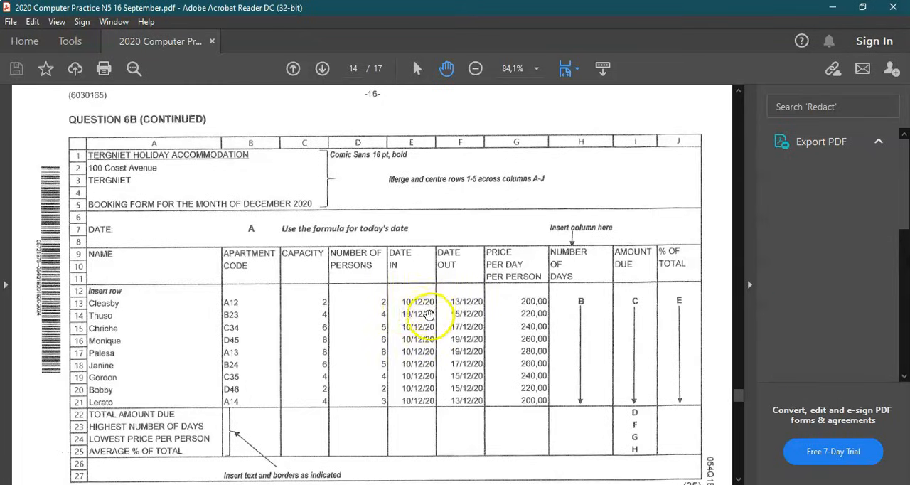
drag(417, 166, 392, 445)
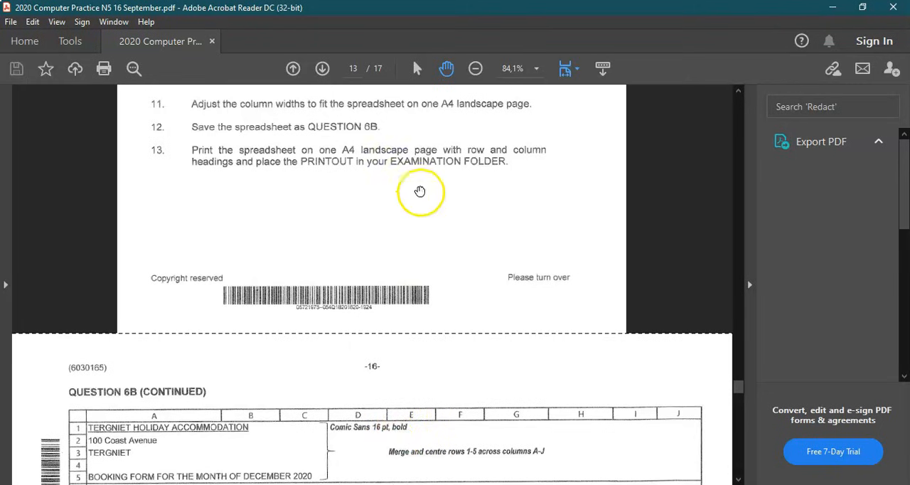
drag(420, 169, 421, 328)
drag(416, 191, 395, 308)
drag(403, 252, 381, 343)
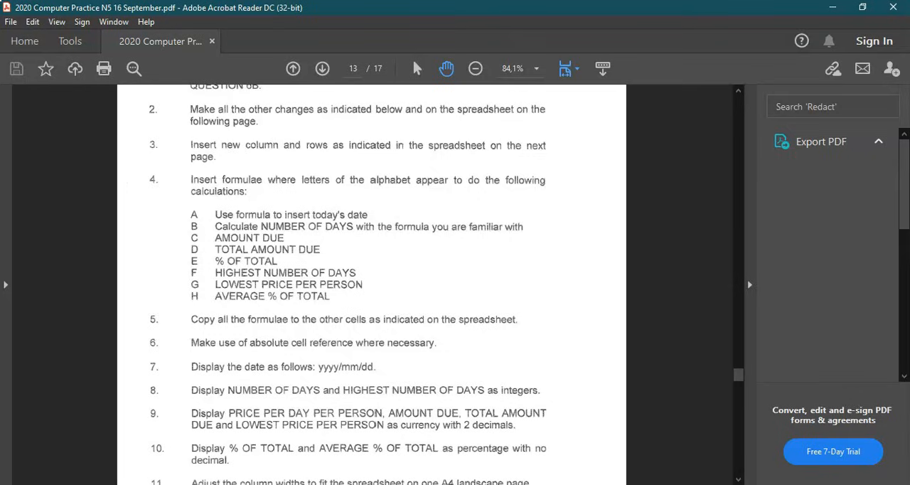
mouse_move(432, 484)
mouse_move(531, 484)
click(531, 455)
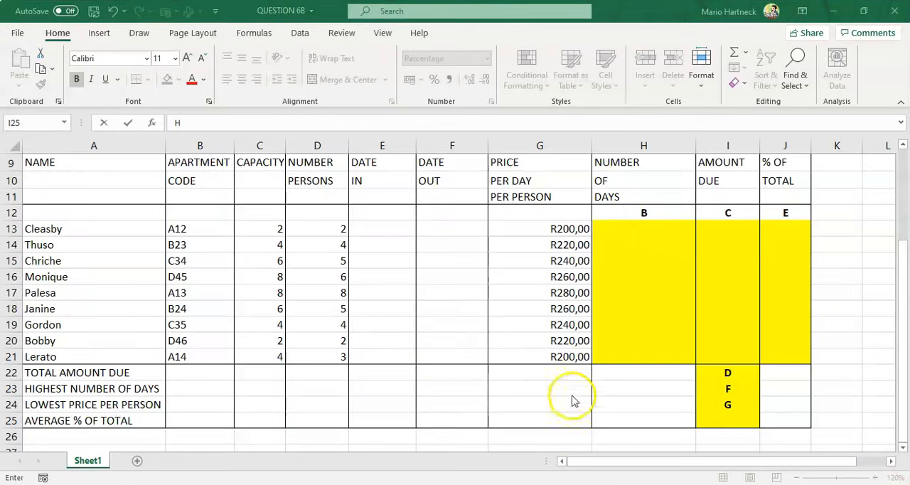
Enter the placeholder A in the date cell B7
scroll(686, 264, down, 3)
scroll(692, 268, down, 2)
drag(901, 340, 900, 283)
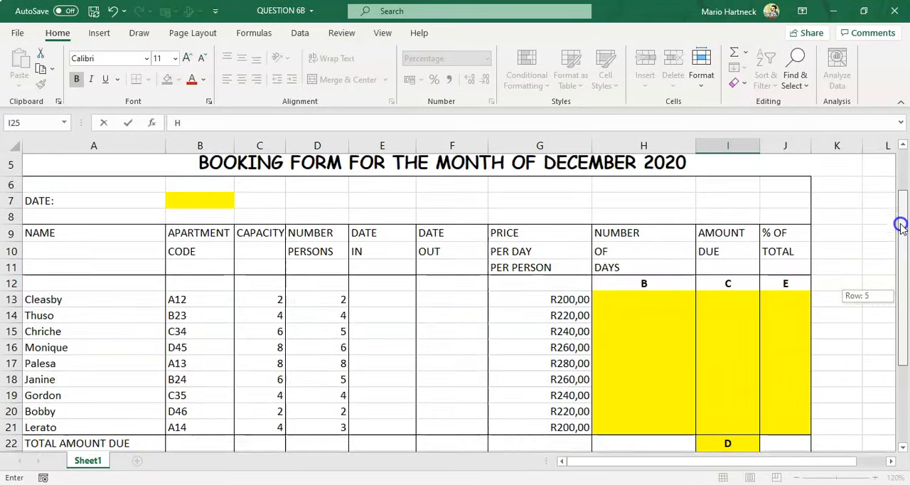
click(178, 203)
text(A)
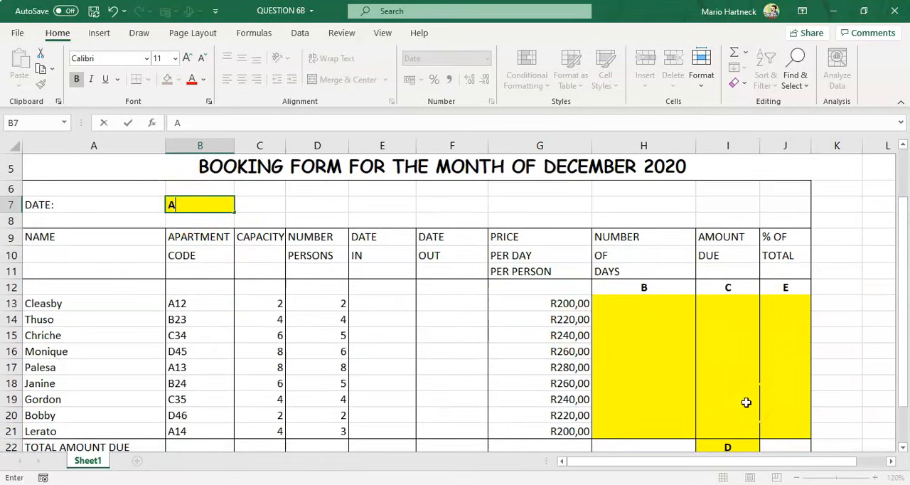
Compare the Date In and Date Out columns with the booking dates on the question paper
scroll(746, 403, down, 1)
drag(905, 342, 905, 313)
drag(386, 260, 453, 386)
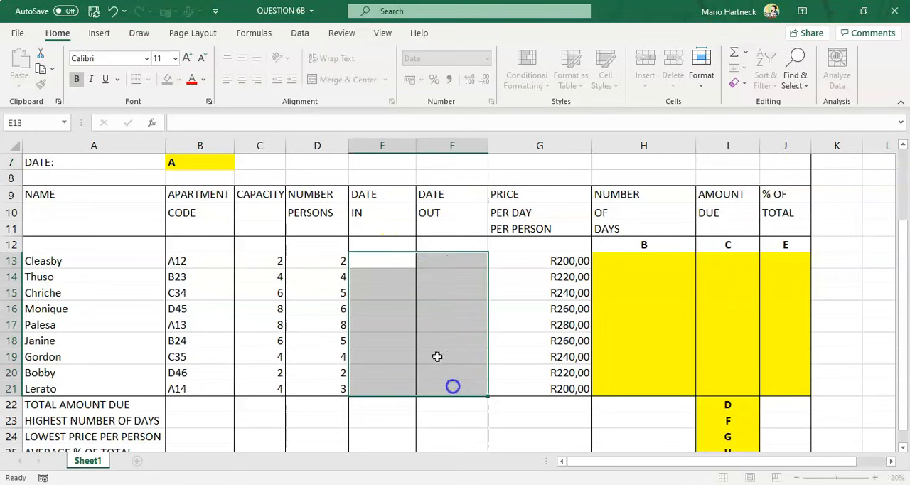
click(404, 325)
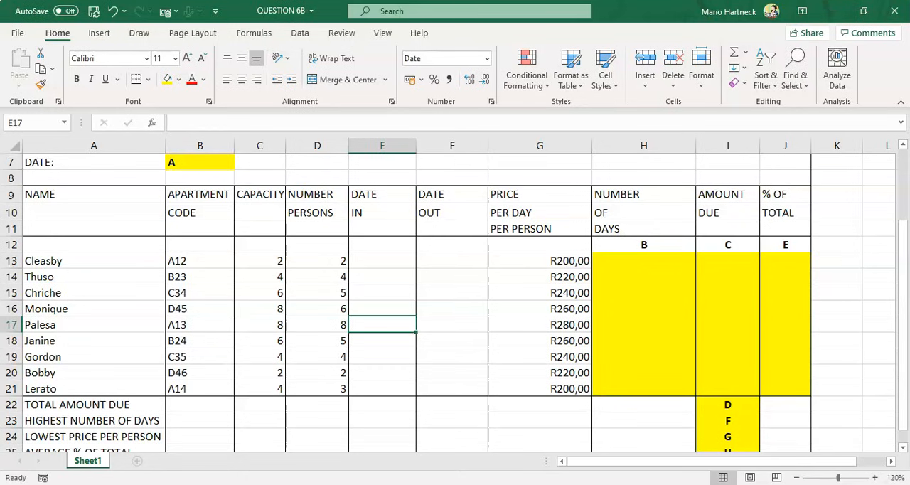
key(alt+Tab)
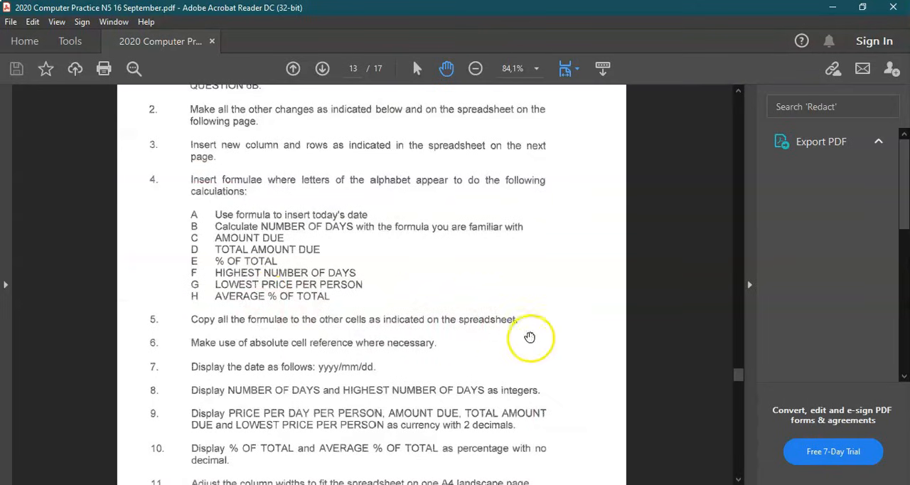
scroll(530, 337, down, 10)
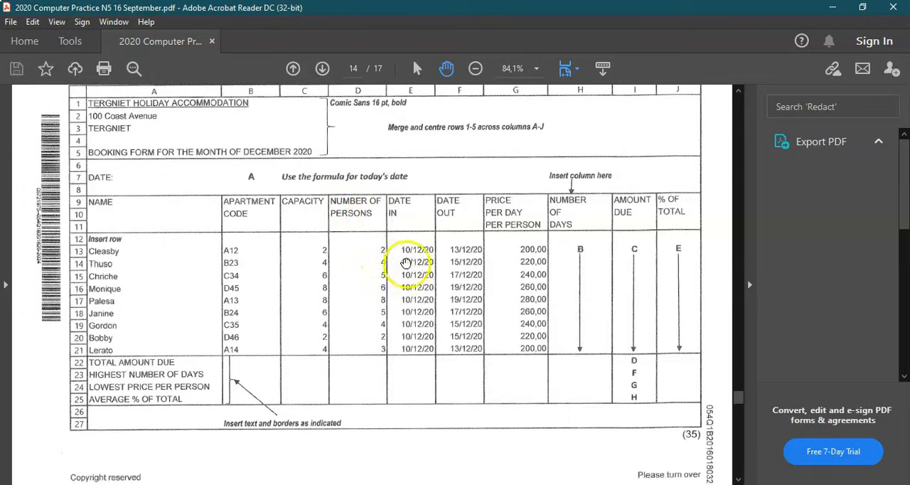
key(alt+Tab)
click(386, 261)
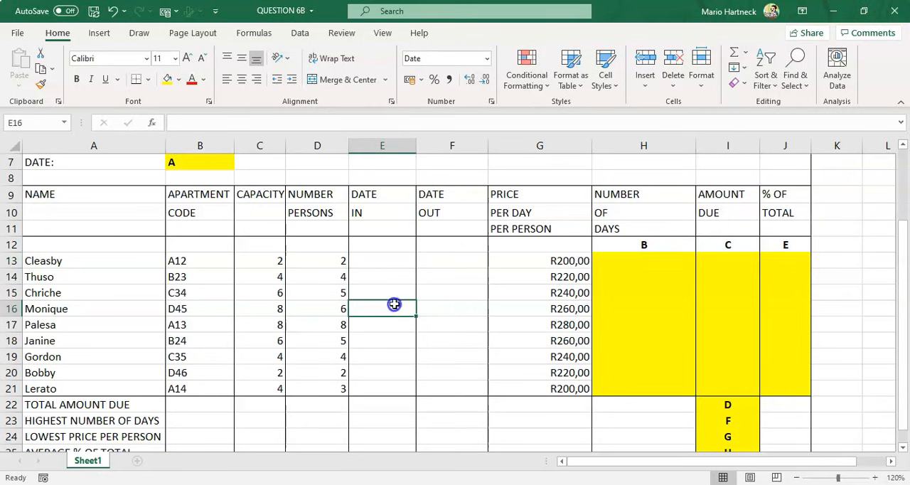
Format the Date In and Date Out cells E13:F21 with the 2012/03/14 (yyyy/mm/dd) date format
drag(357, 258, 471, 390)
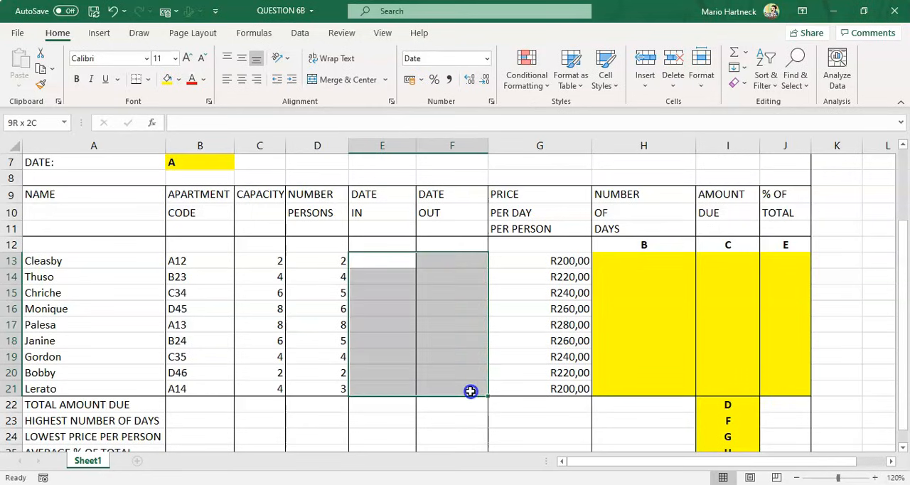
click(441, 371)
drag(377, 262, 463, 385)
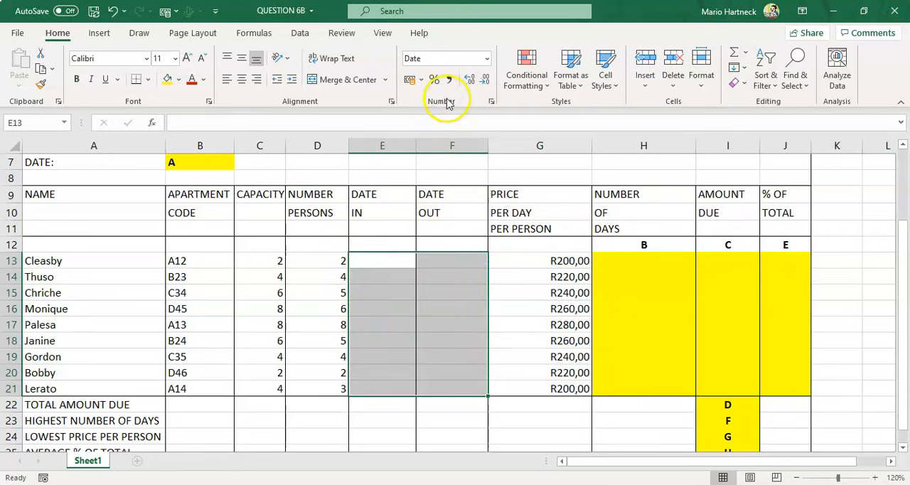
click(492, 101)
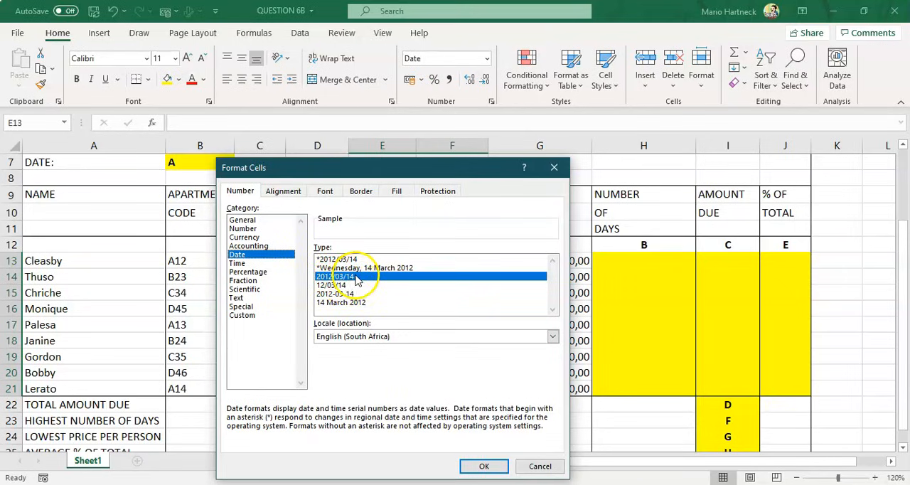
click(329, 284)
drag(327, 278, 329, 262)
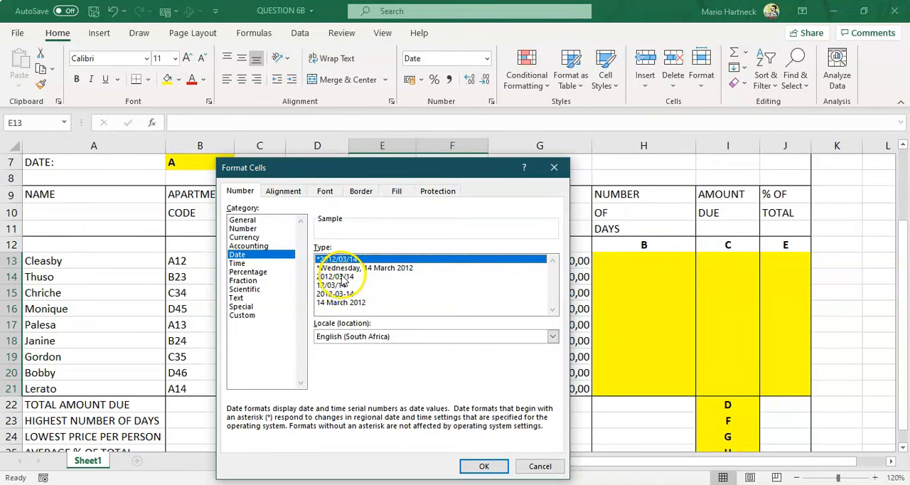
click(340, 277)
click(483, 465)
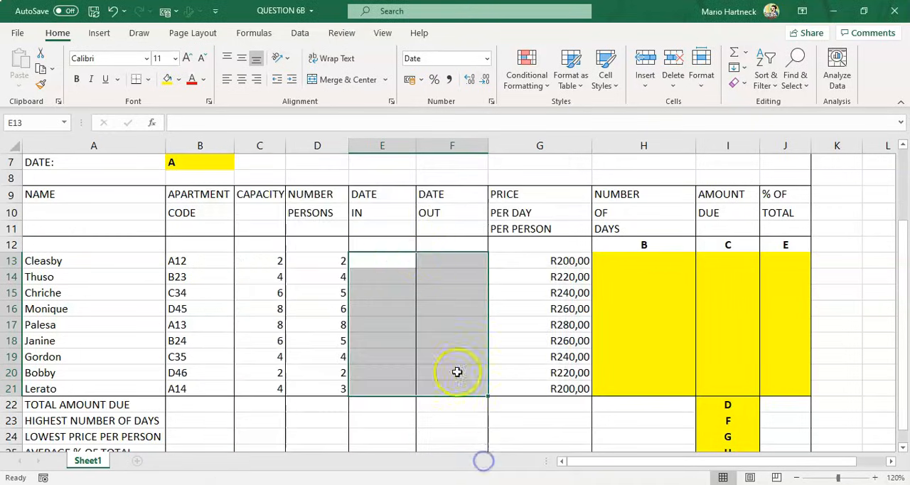
Enter the date 10 Dec 2020 in cell E13
click(388, 262)
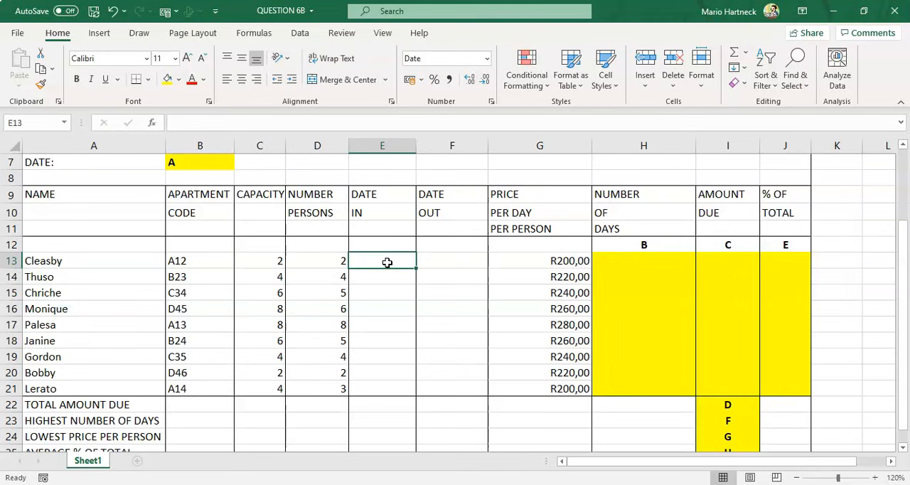
text(10 Dec 2020)
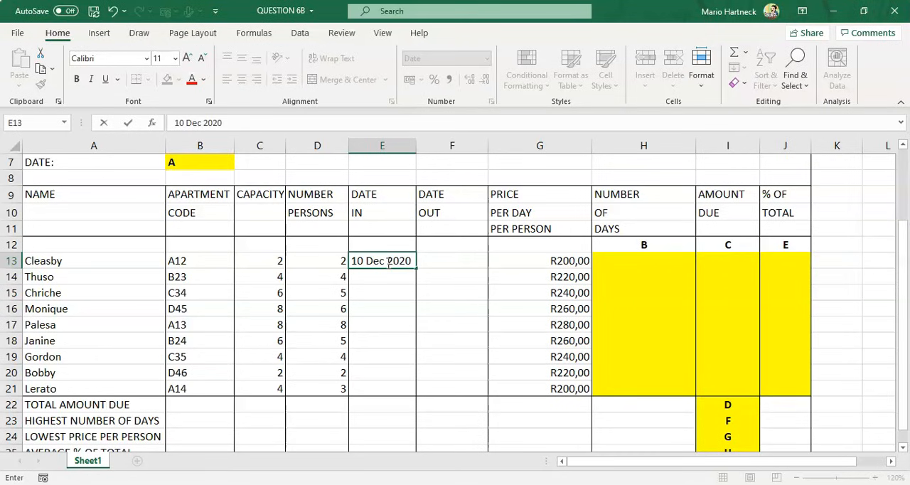
click(387, 293)
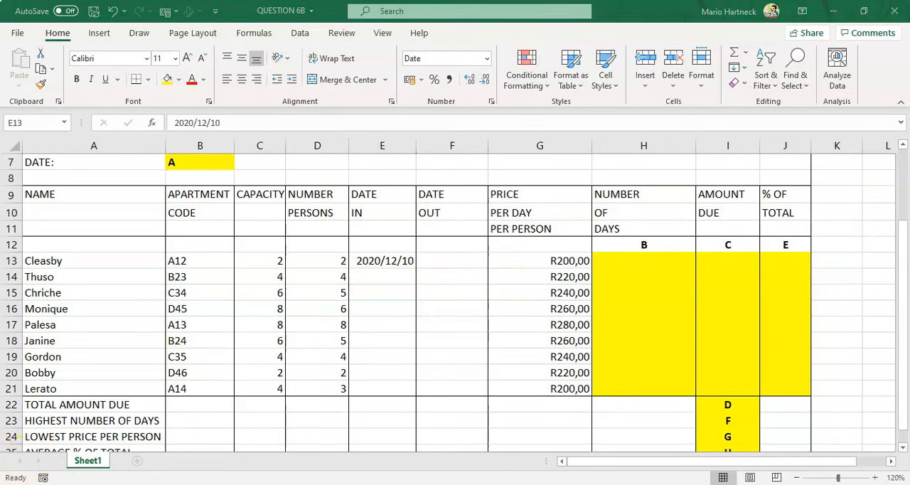
Enter 10 dec 2020 in cell E14 and fill the Date In date down through E21
key(alt+Tab)
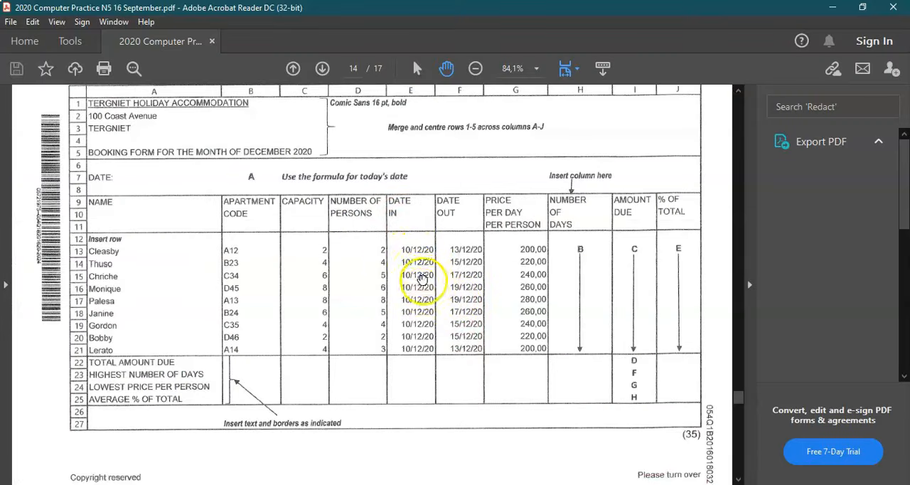
key(alt+Tab)
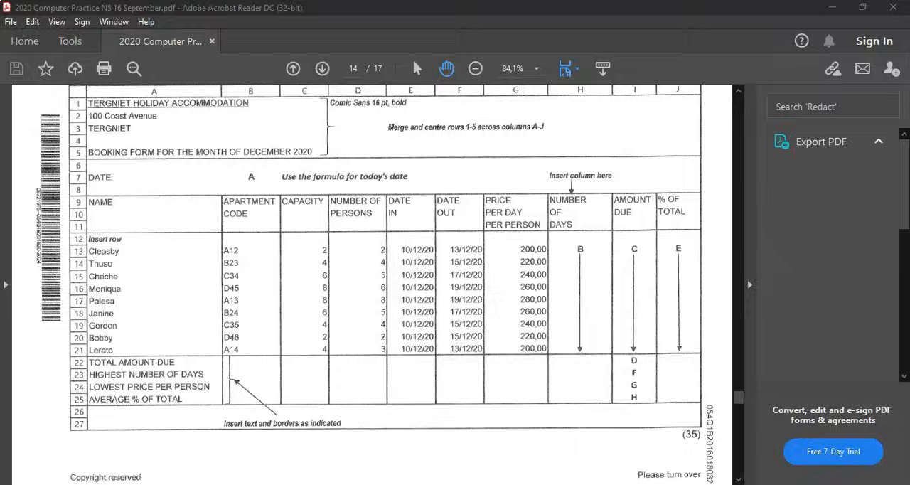
click(382, 278)
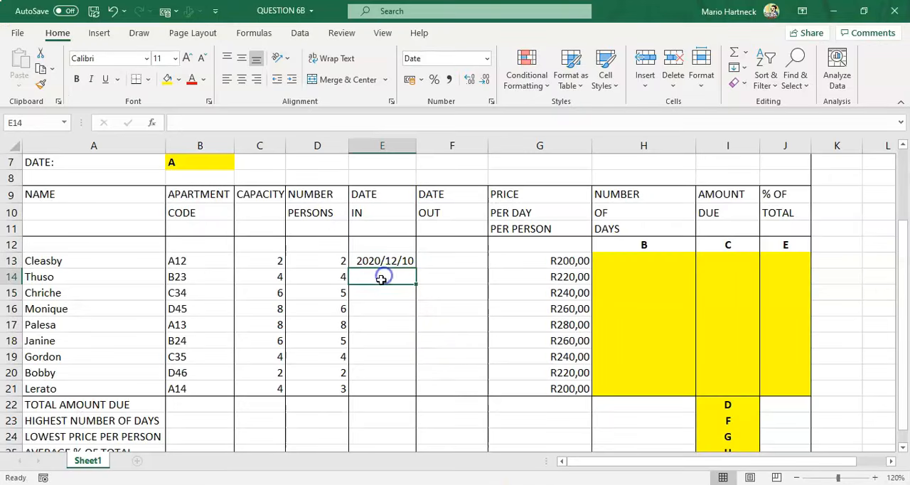
text(10)
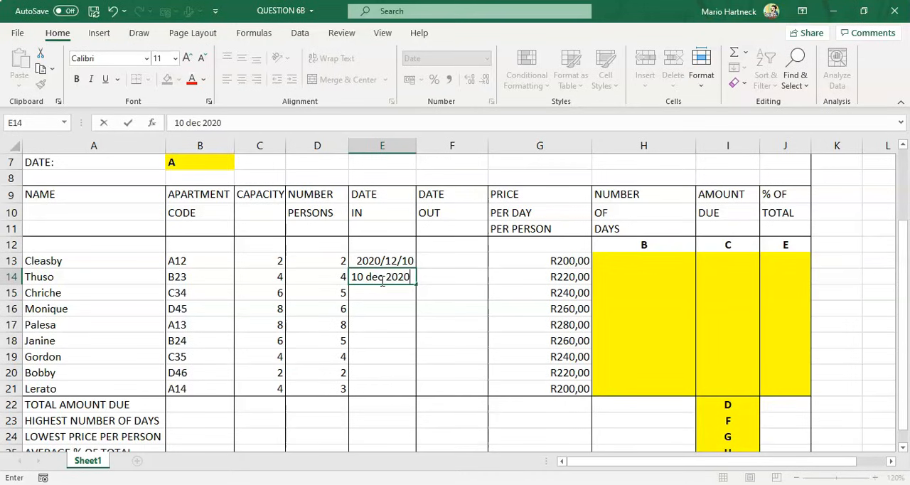
text( dec 2020)
click(376, 317)
drag(402, 258, 415, 395)
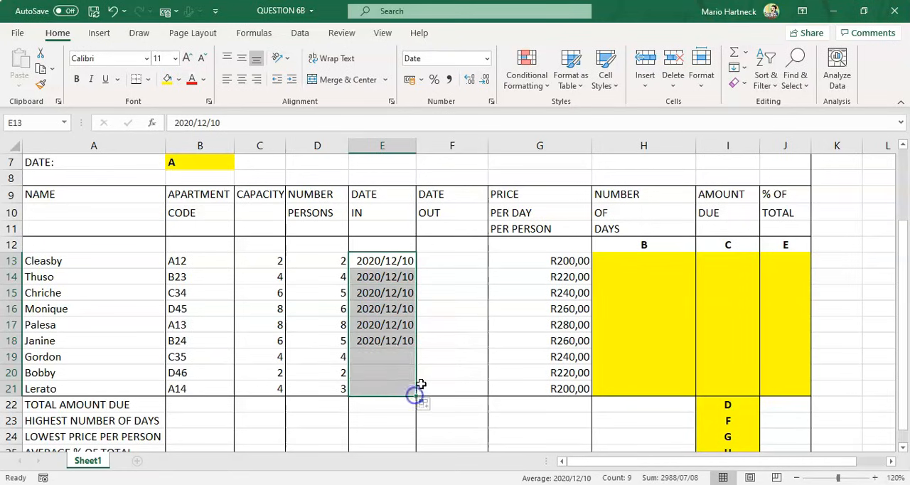
Enter the Date Out 13 dec 2020 in cell F13
click(453, 261)
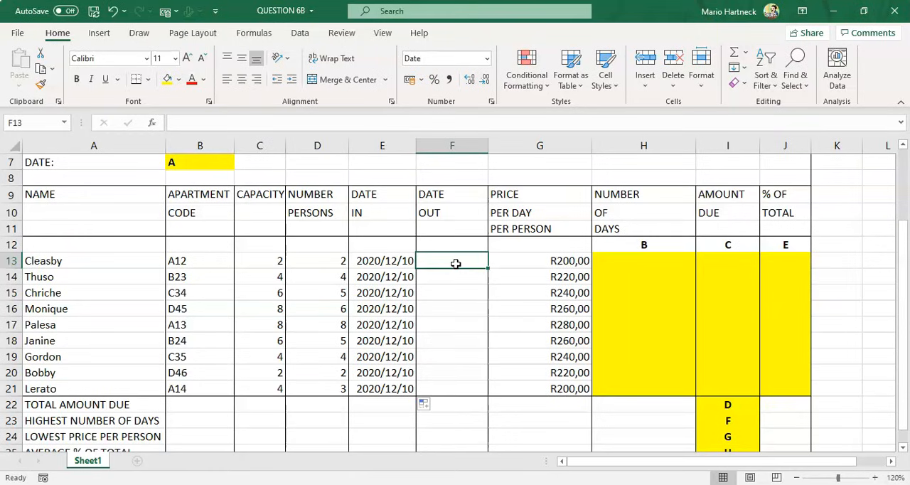
text(13 dec 2020)
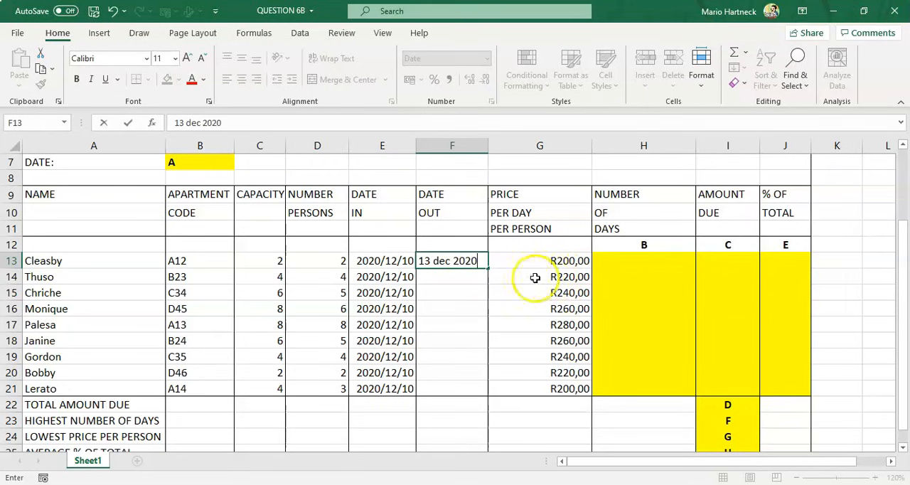
click(471, 292)
Enter the Date Out 15 dec 20 in cell F14, checking the question paper's dates
click(460, 276)
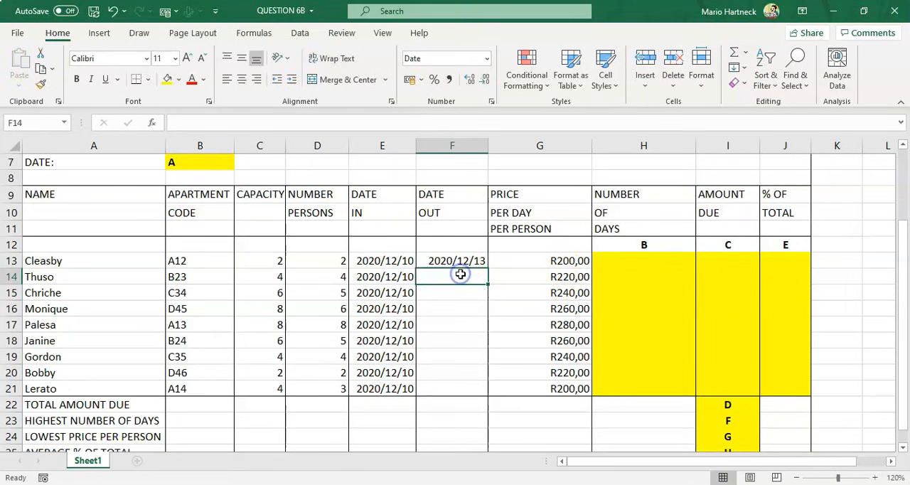
text(15 dec 20)
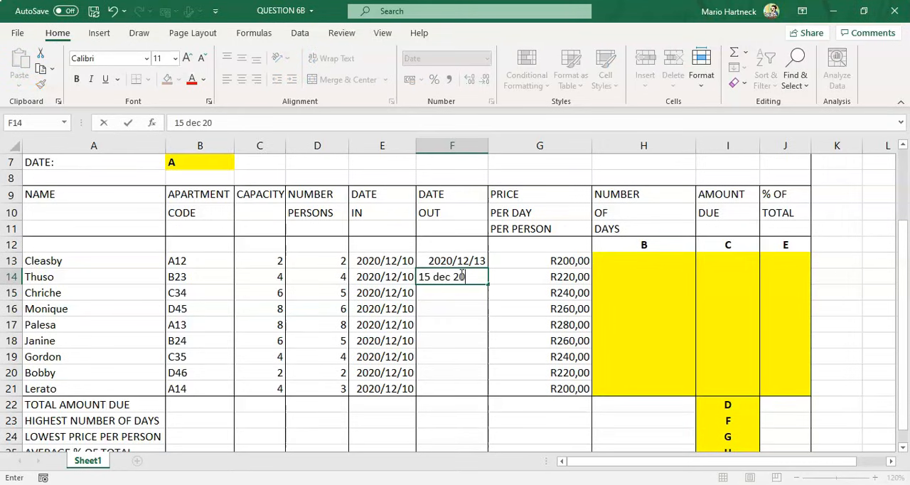
click(472, 303)
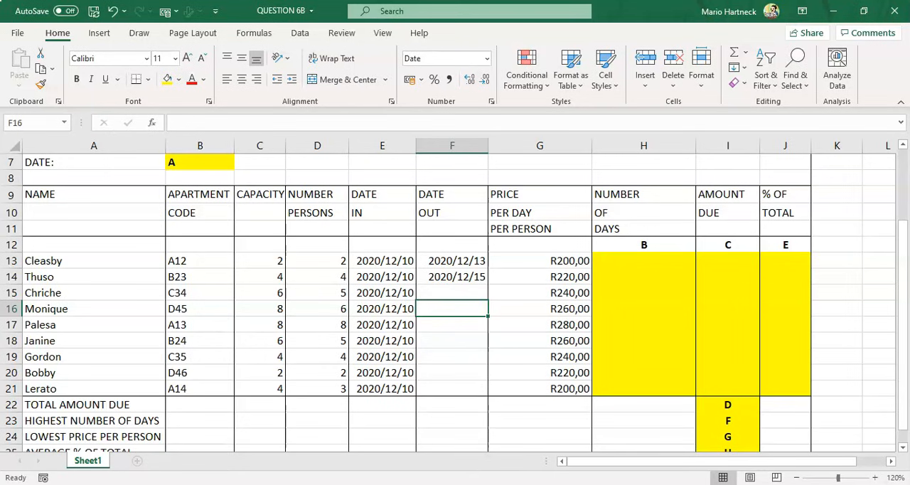
key(alt+Tab)
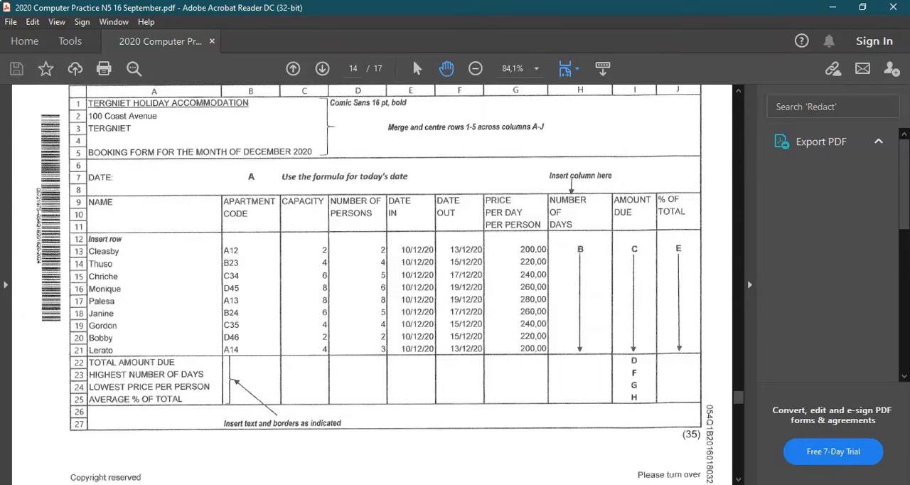
key(alt+Tab)
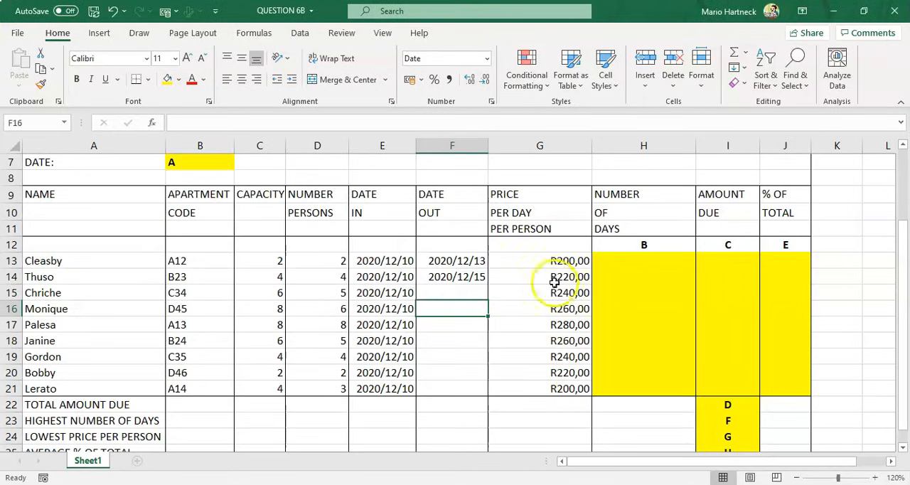
Enter the Date Out dates 17 dec 2020 in cell F15 and 19 dec 2020 in cell F16
click(464, 292)
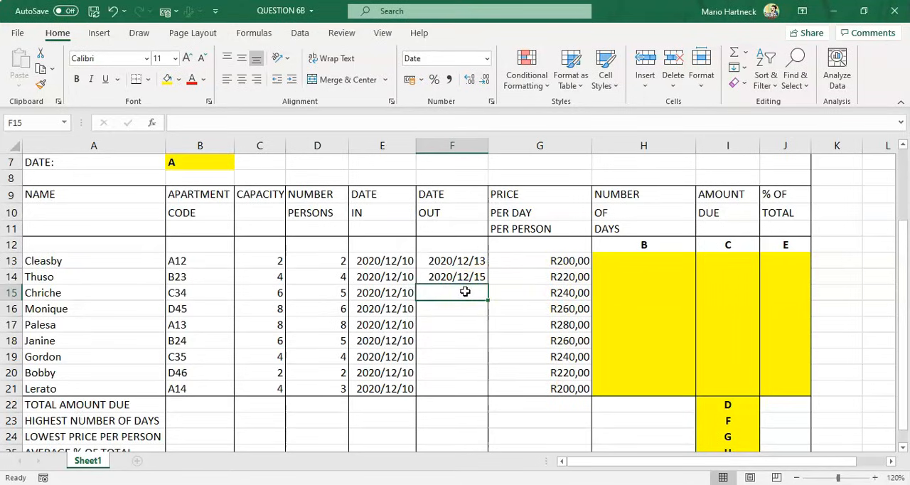
text(17 dec 2020)
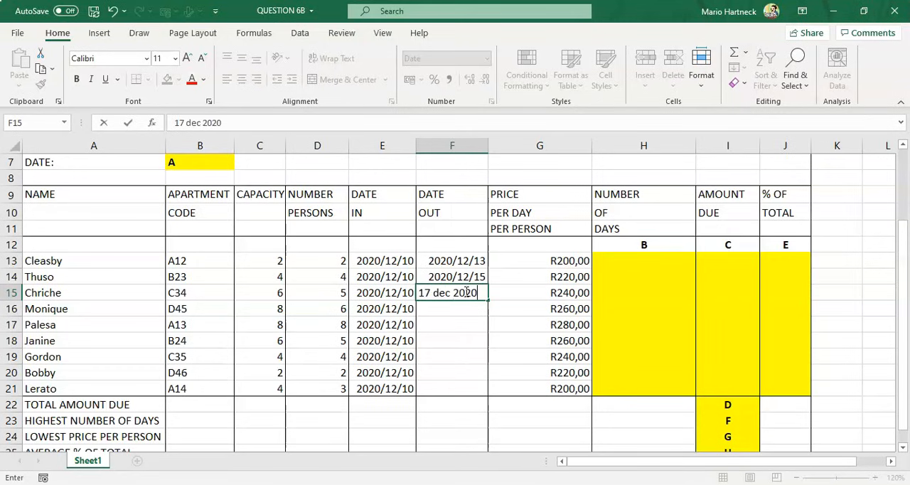
key(Return)
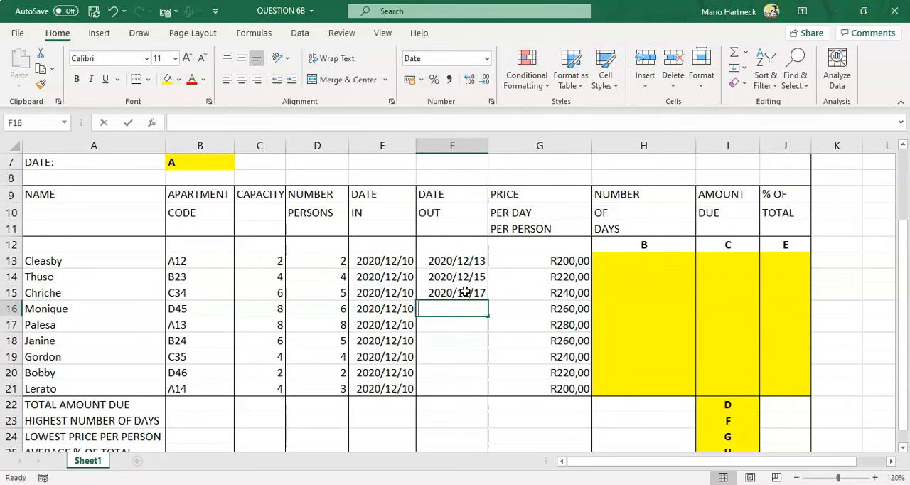
text(19 dec 2)
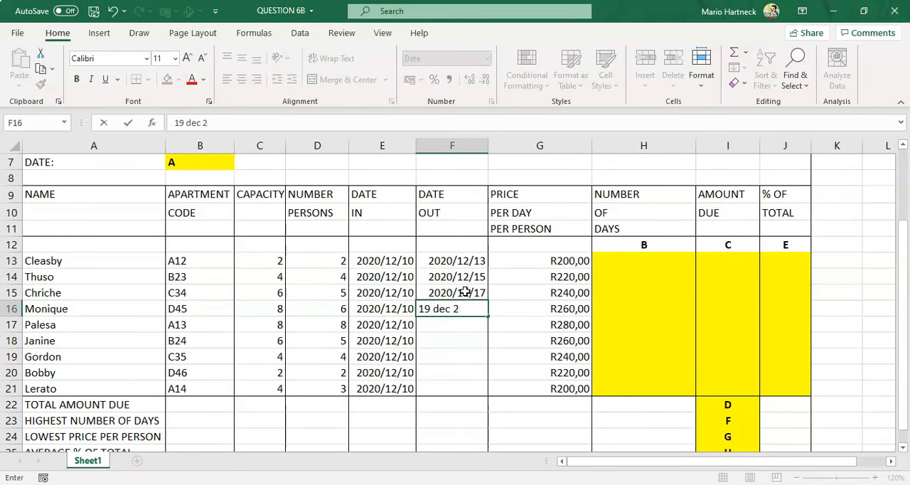
text(020)
key(Return)
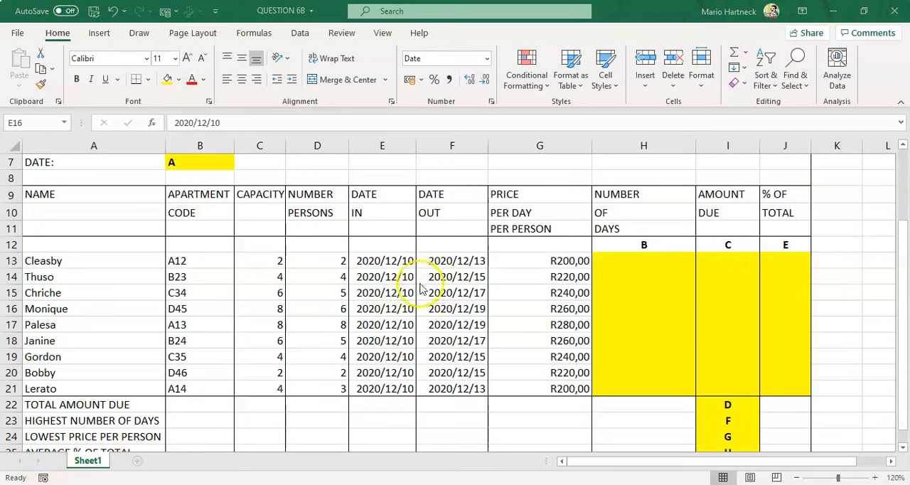
Review the spreadsheet layout and calculation instructions in the question paper PDF
click(409, 258)
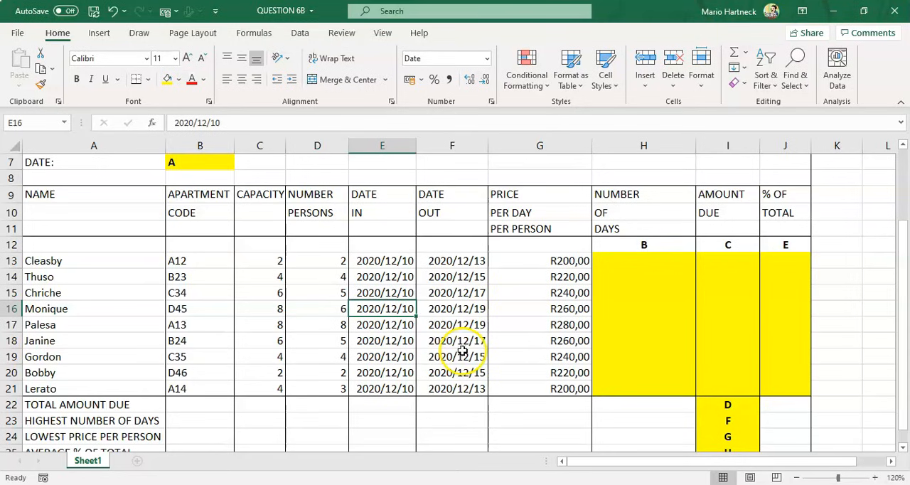
scroll(356, 192, up, 2)
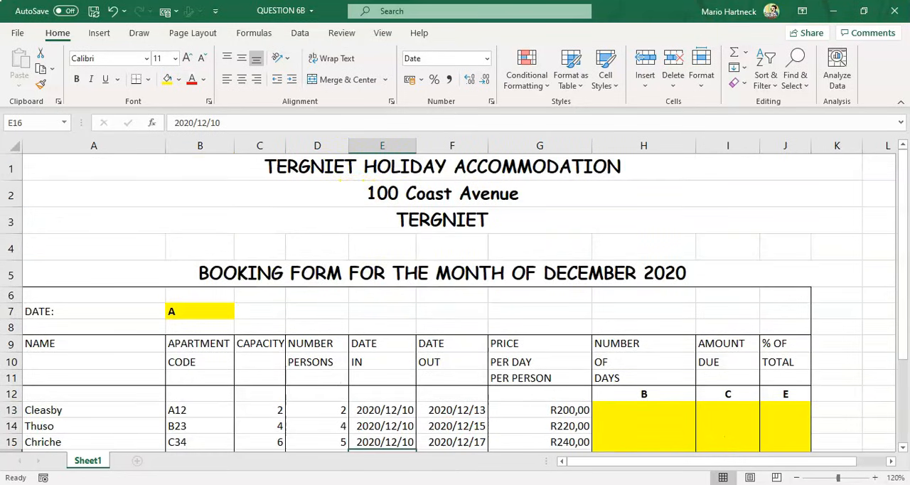
key(alt+Tab)
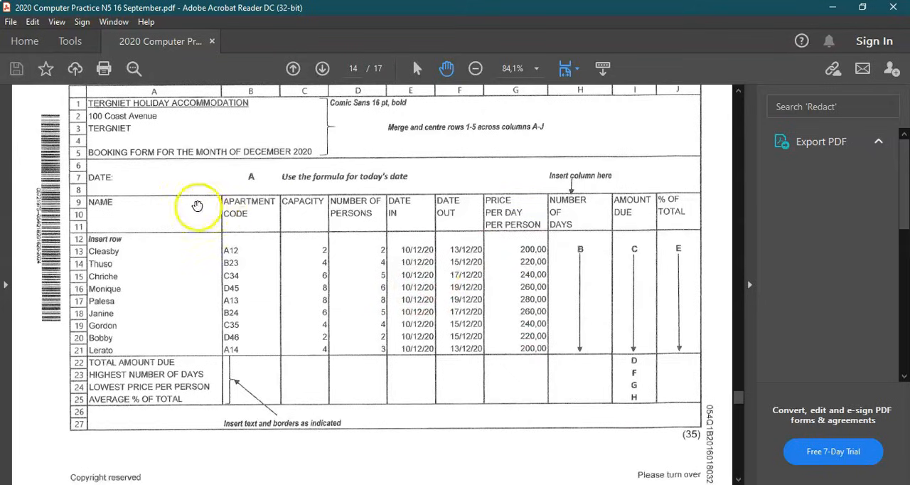
scroll(327, 228, down, 2)
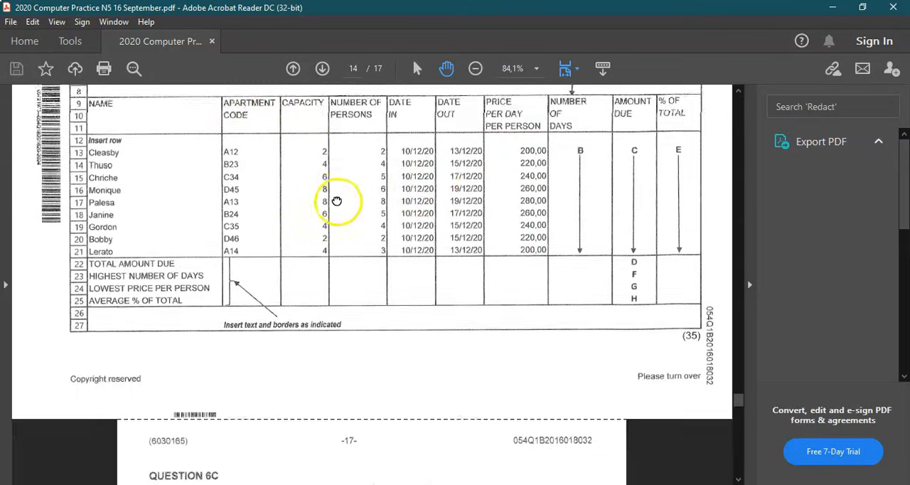
scroll(337, 201, down, 2)
scroll(345, 359, down, 3)
scroll(325, 381, up, 3)
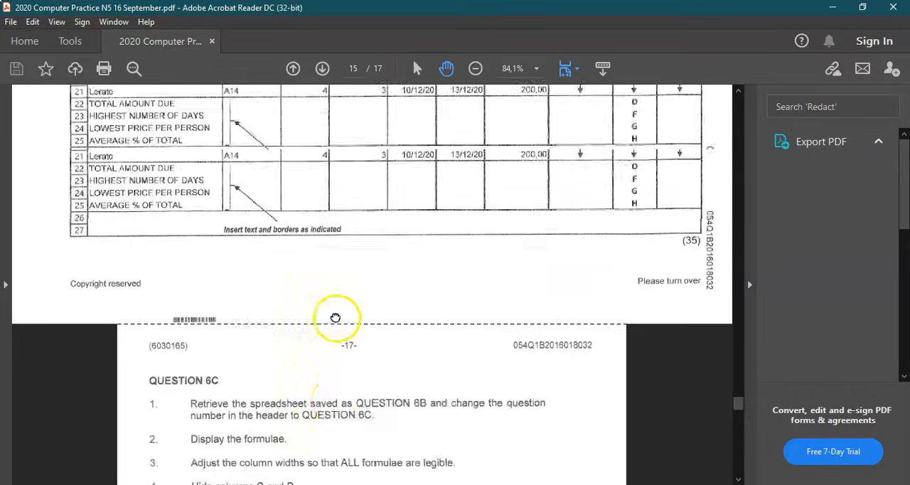
scroll(335, 317, up, 15)
scroll(286, 136, up, 3)
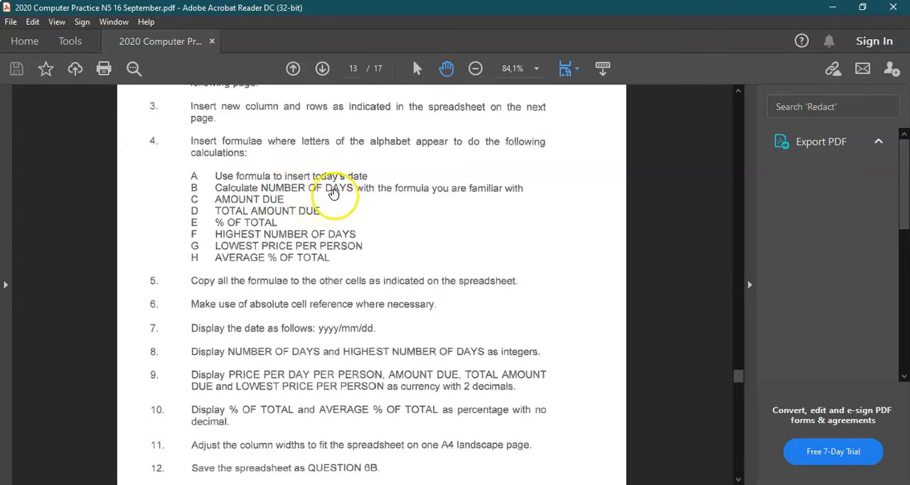
key(alt+Tab)
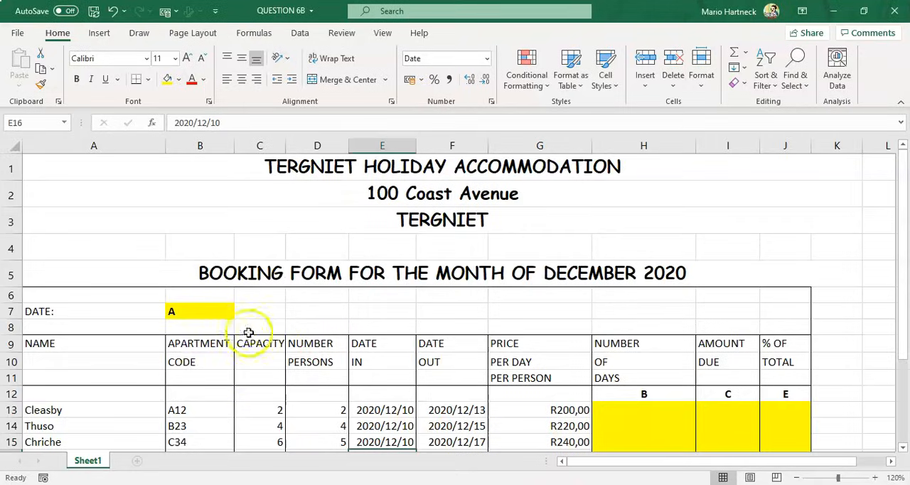
Enter the =today() formula in cell B7 for today's date
click(197, 307)
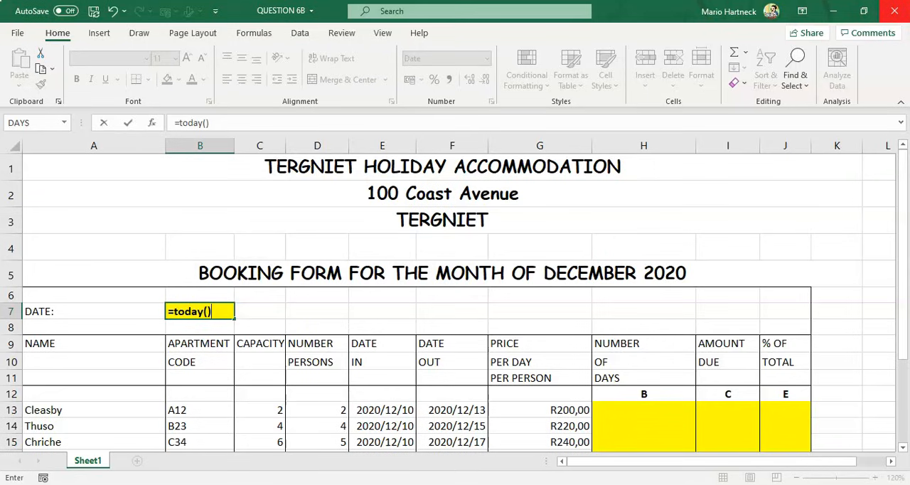
key(Return)
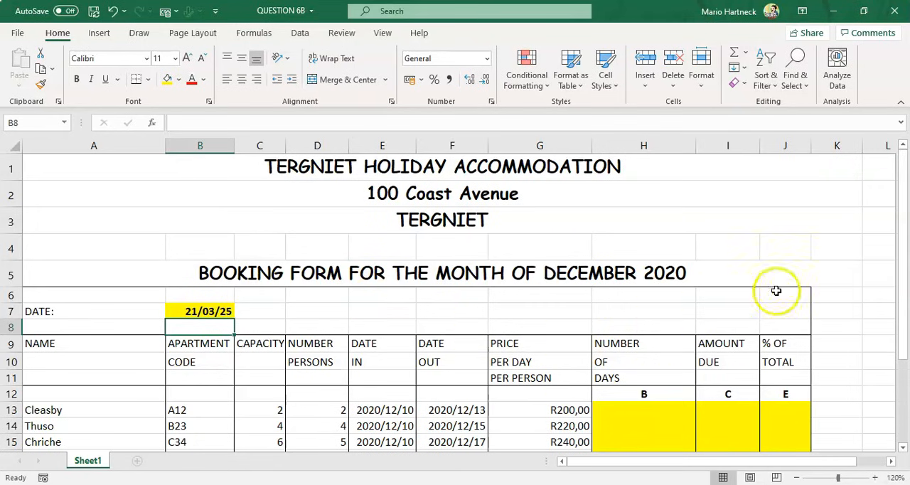
Check the question paper's instructions for calculating the number of days in column H
drag(900, 254, 905, 301)
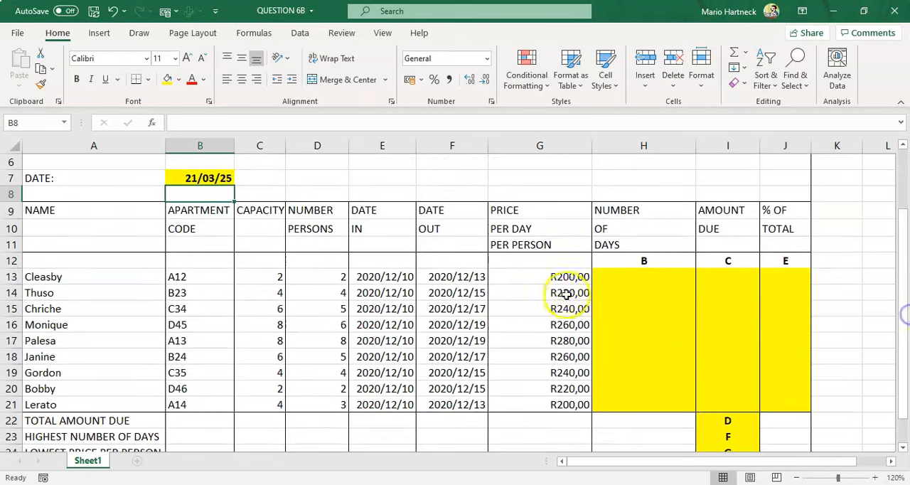
click(648, 279)
key(alt+Tab)
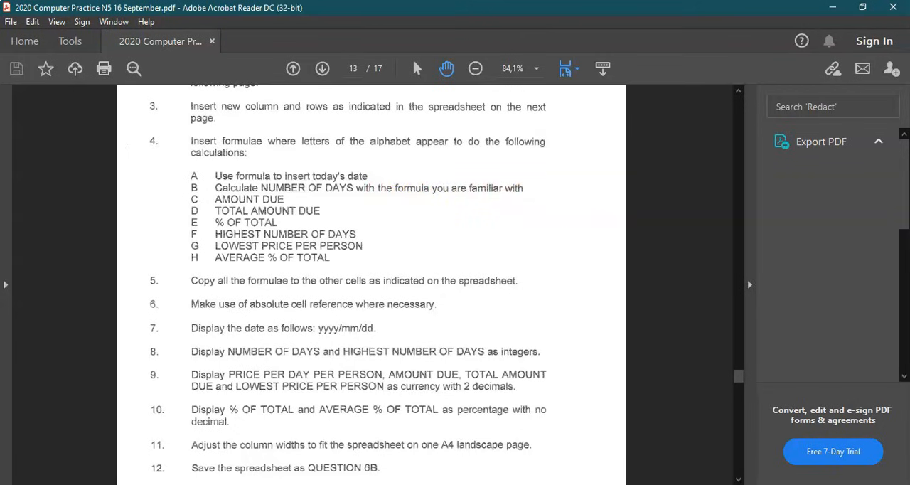
key(alt+Tab)
click(624, 324)
click(639, 278)
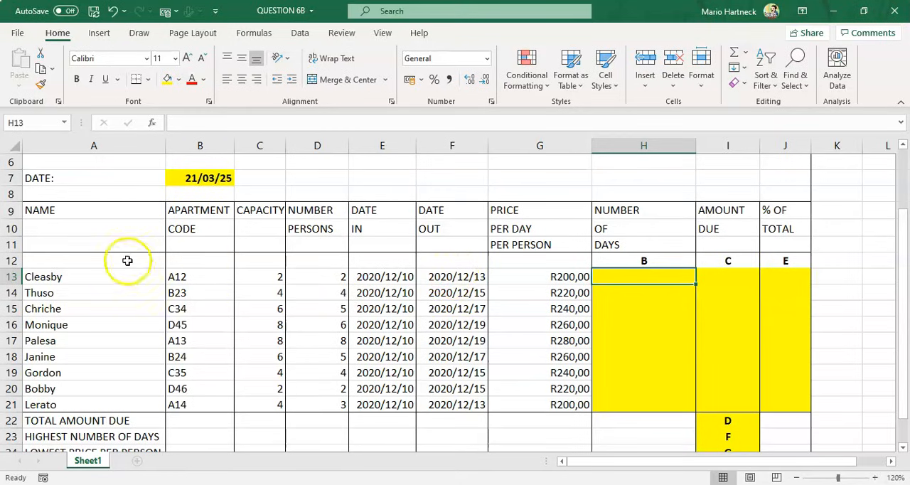
drag(899, 243, 901, 160)
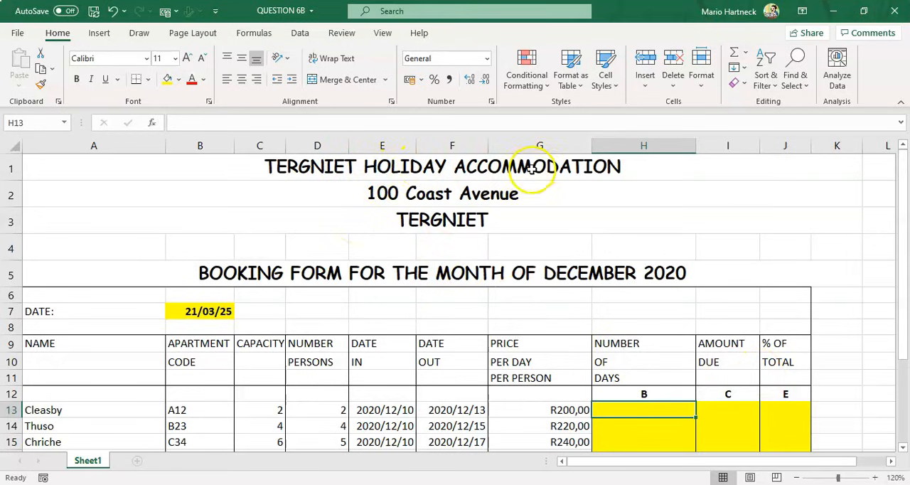
Inspect the headings and the row 13 cells from name through price to check their contents and formats
drag(508, 263, 462, 209)
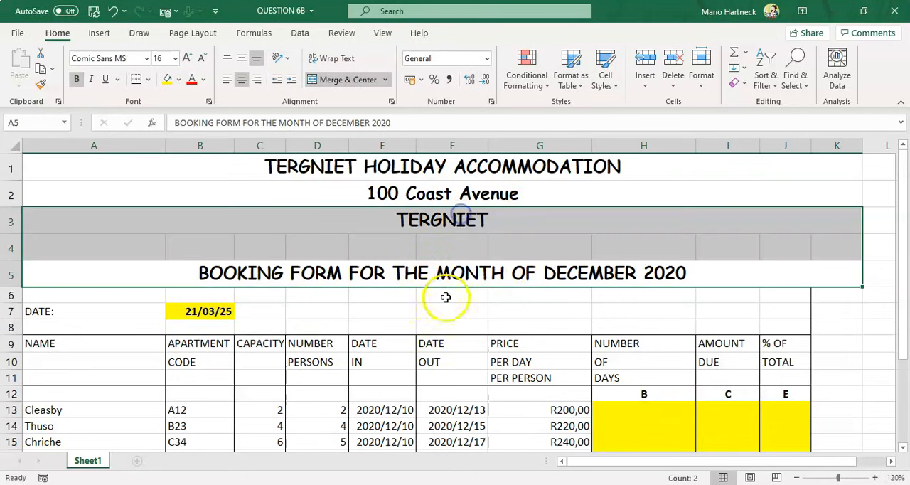
drag(905, 299, 906, 316)
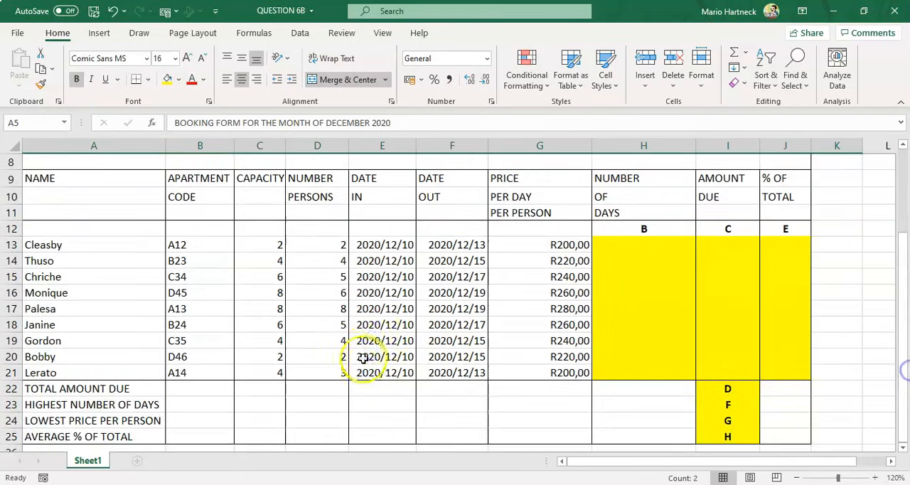
click(74, 245)
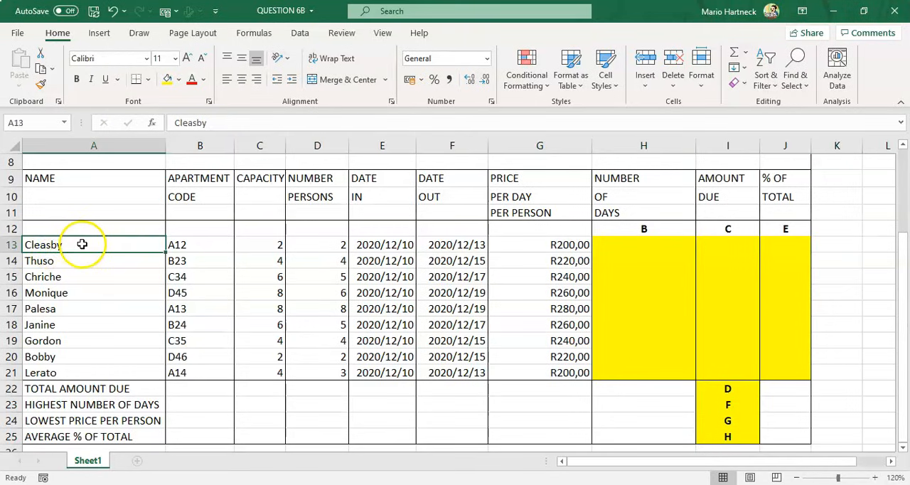
click(194, 244)
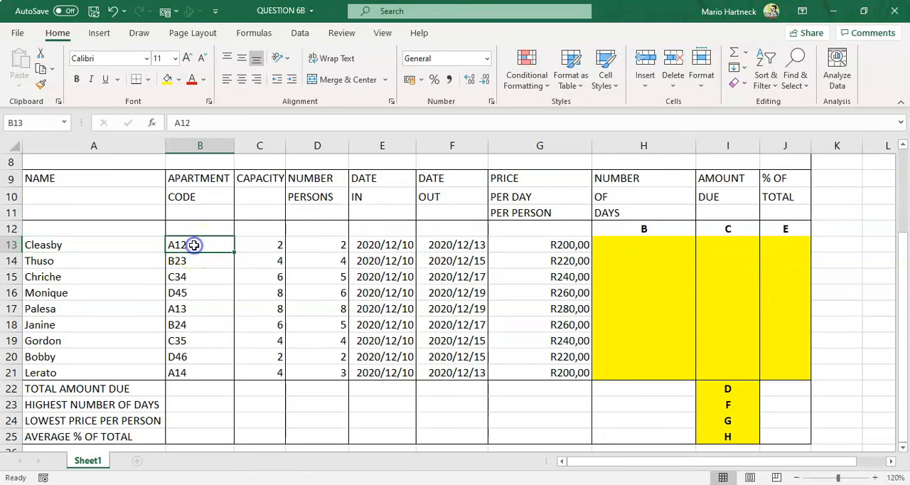
click(268, 246)
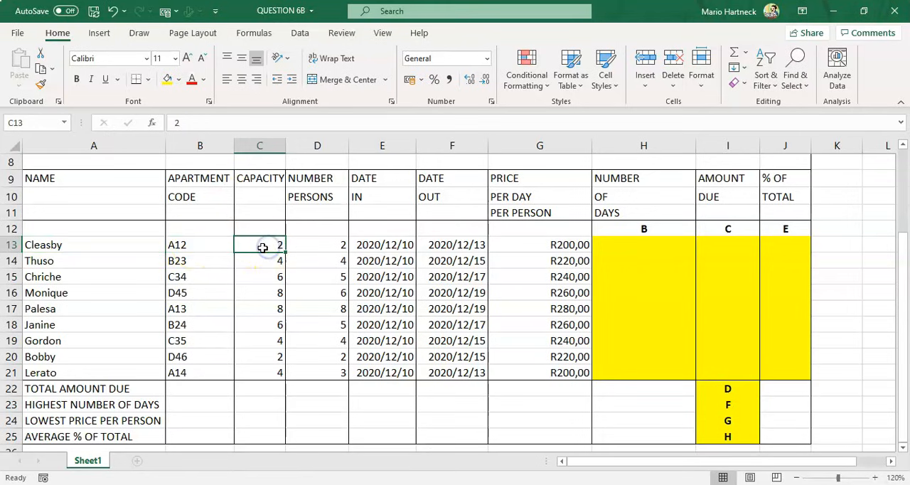
click(315, 244)
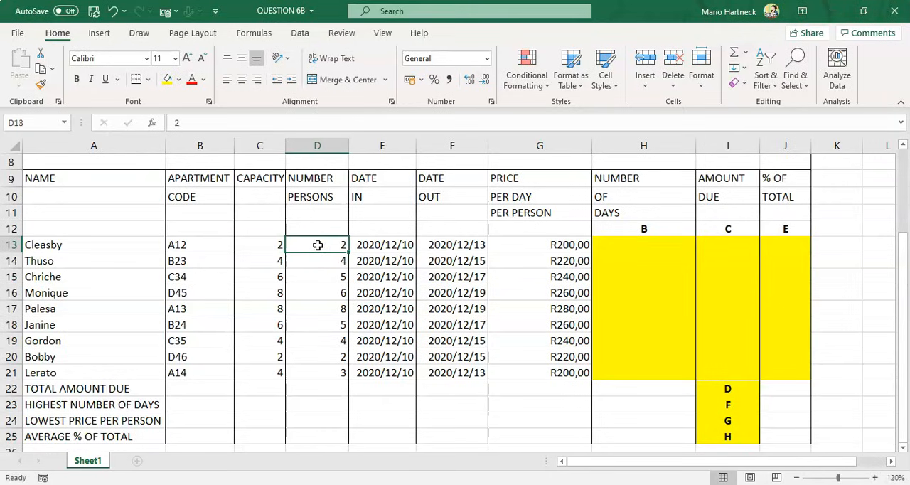
click(384, 245)
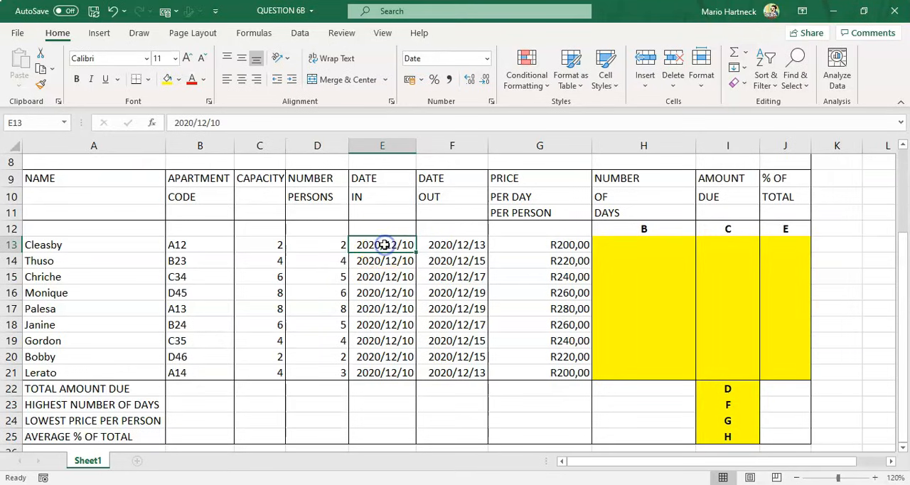
click(443, 246)
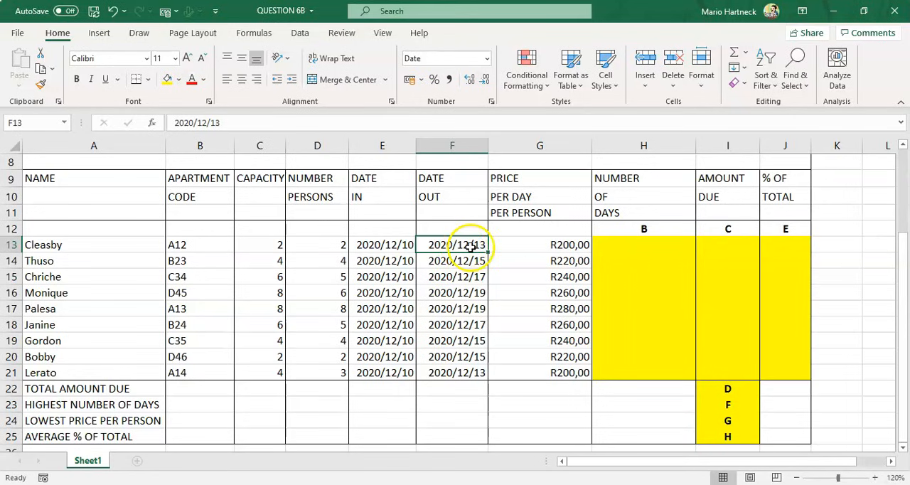
click(405, 246)
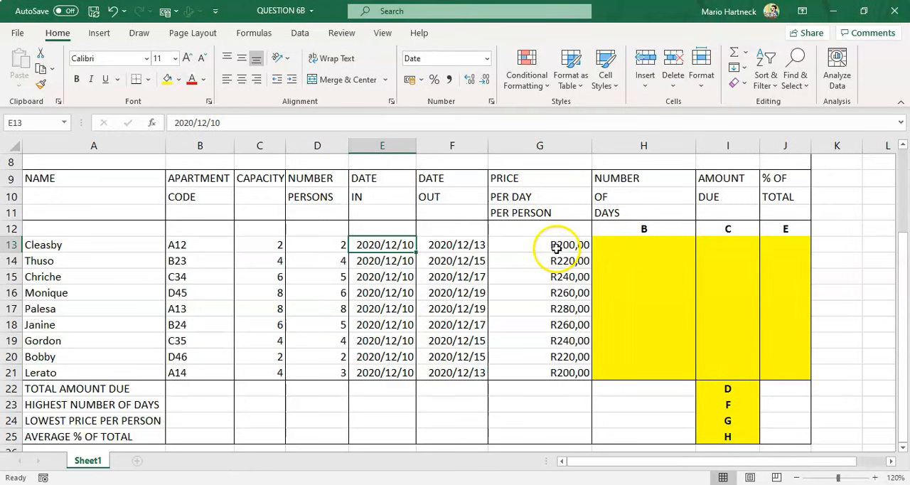
click(552, 245)
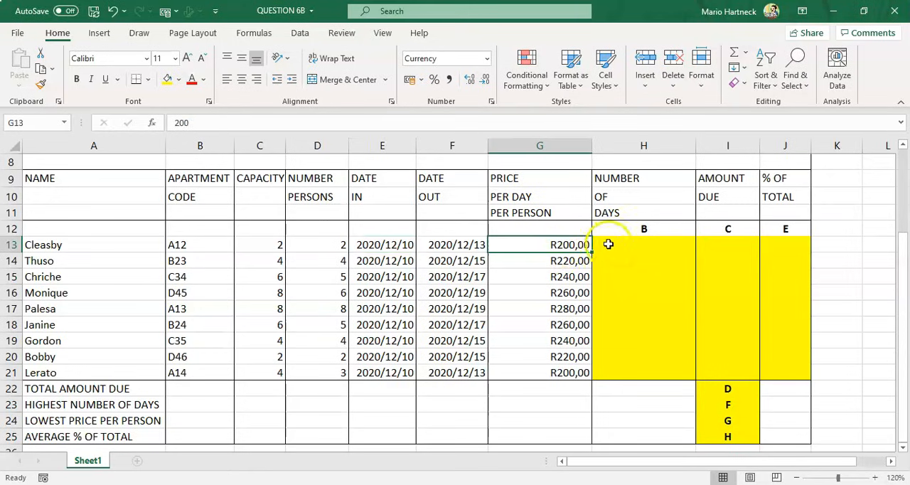
click(331, 246)
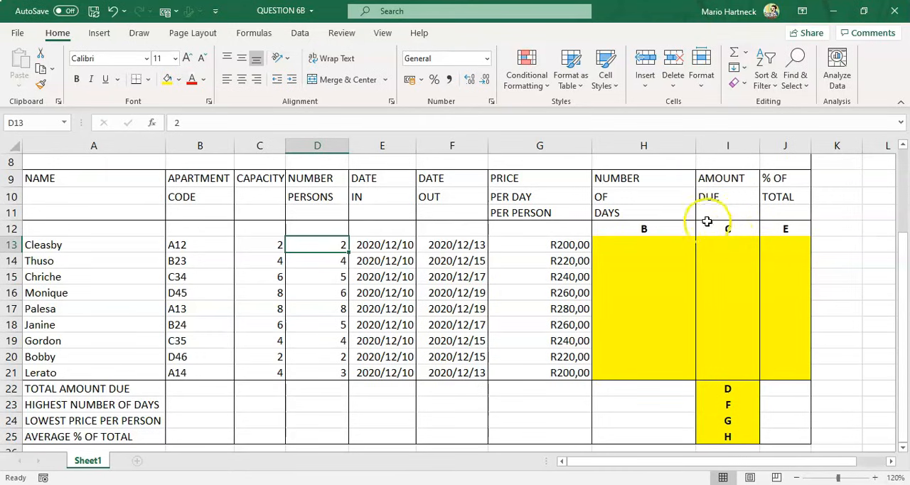
Insert a DAYS function in H13 with F13 as end date and E13 as start date
click(629, 245)
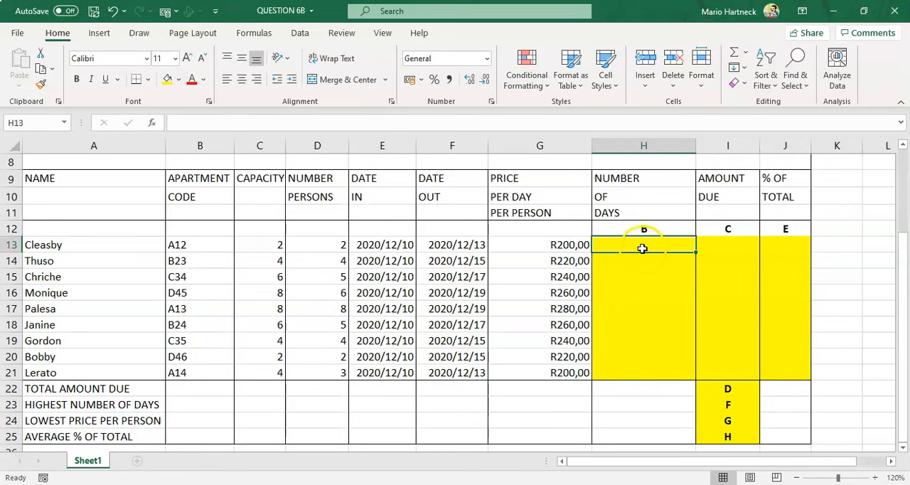
click(253, 33)
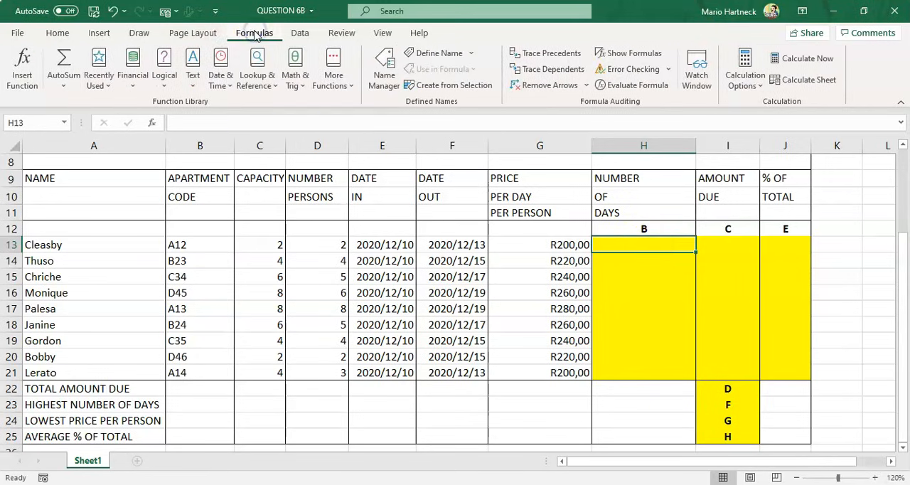
click(226, 83)
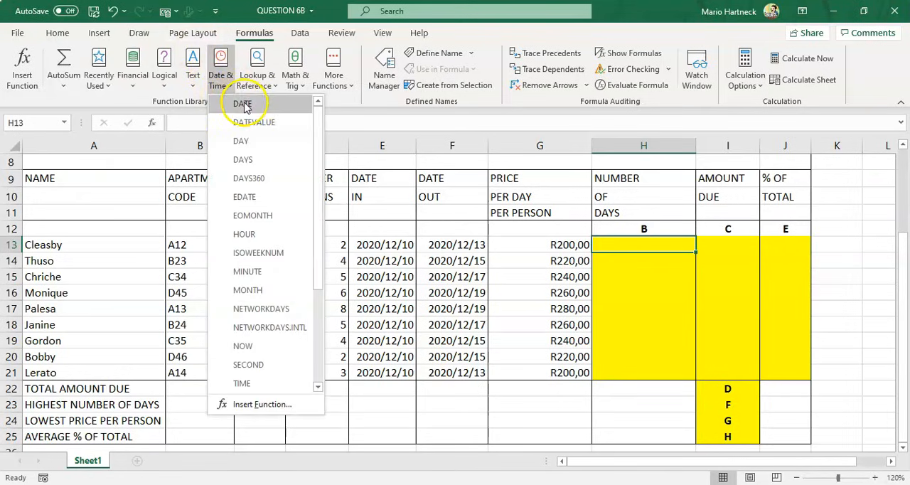
click(243, 127)
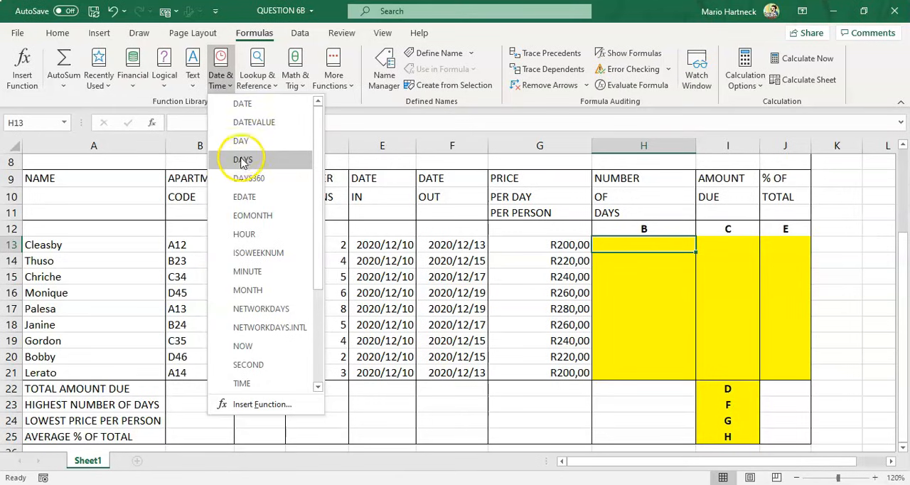
click(248, 161)
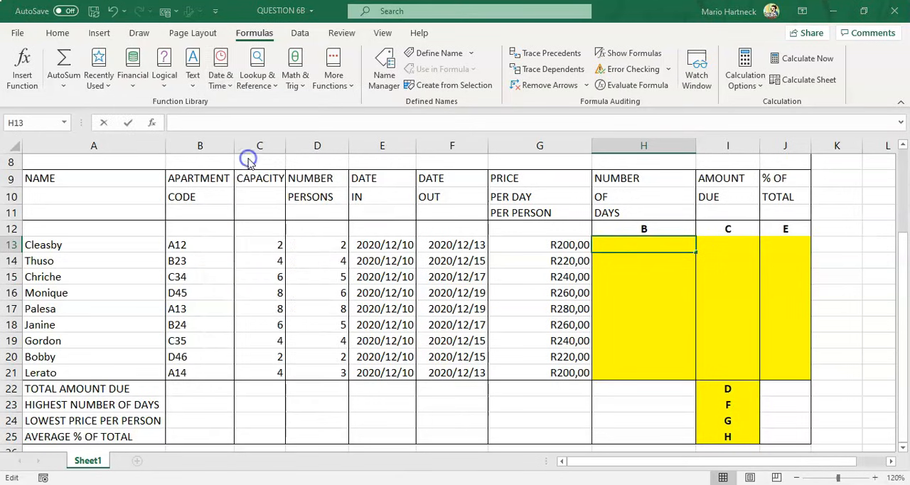
drag(391, 238, 370, 41)
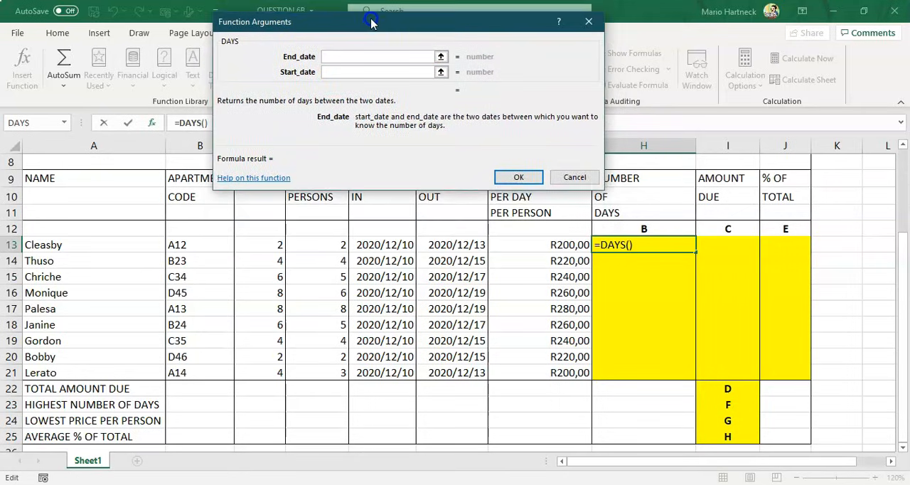
click(332, 71)
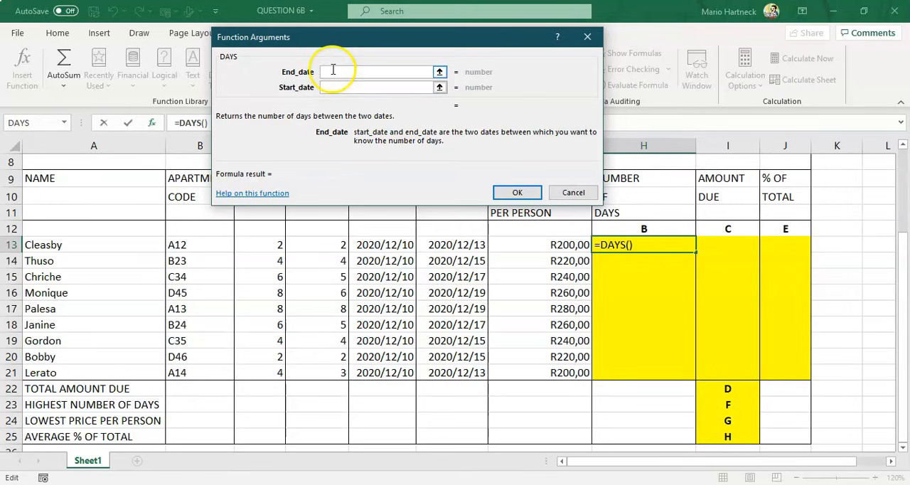
click(449, 245)
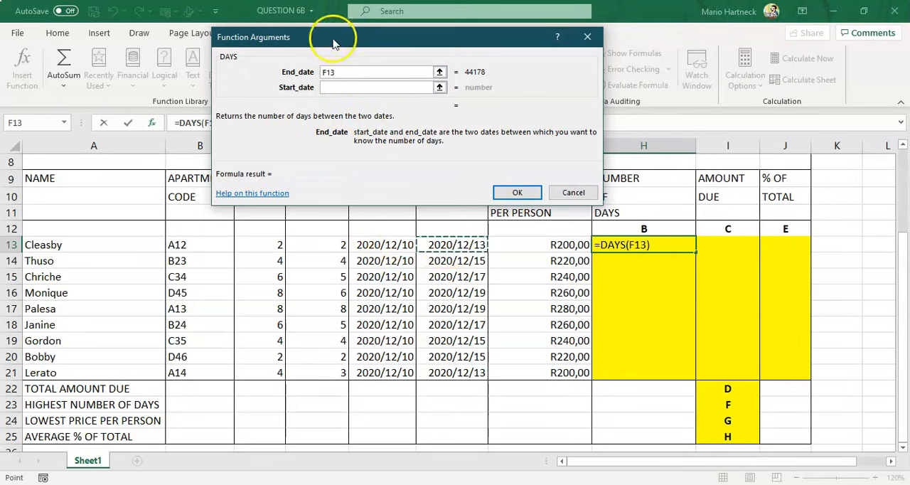
click(339, 87)
click(382, 245)
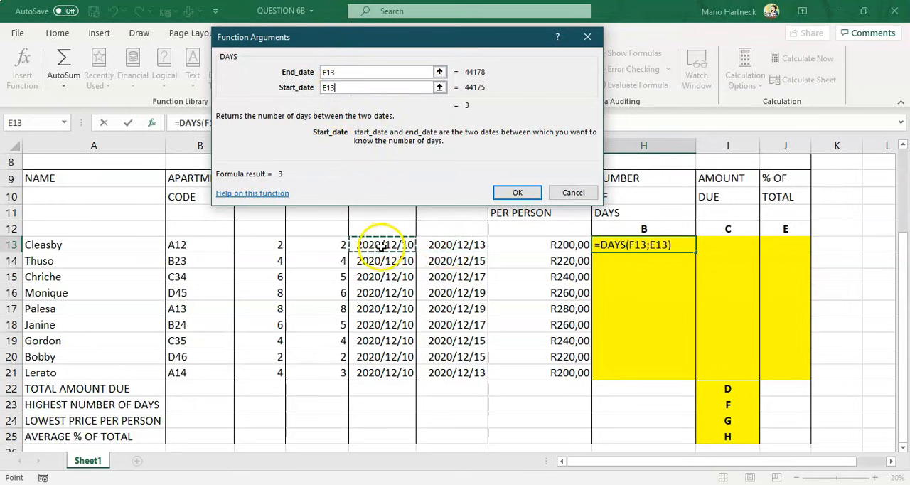
click(503, 192)
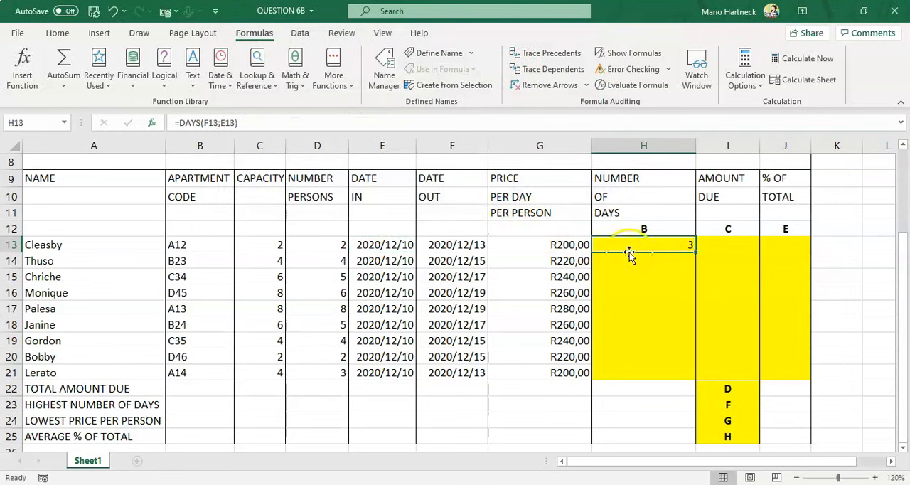
Copy the DAYS formula down to H21, then clear H13:H21
drag(697, 252, 695, 377)
drag(681, 242, 661, 368)
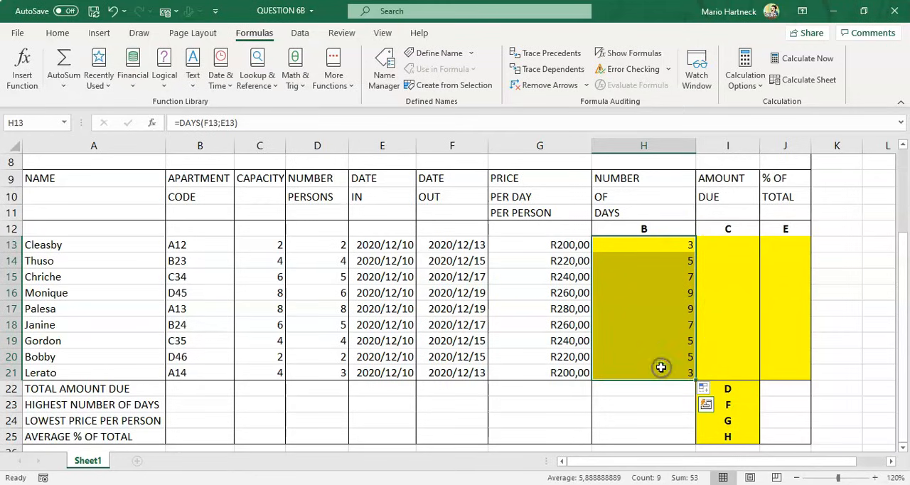
key(Delete)
Enter the formula =F13-E13 in H13 for the number of days
click(666, 244)
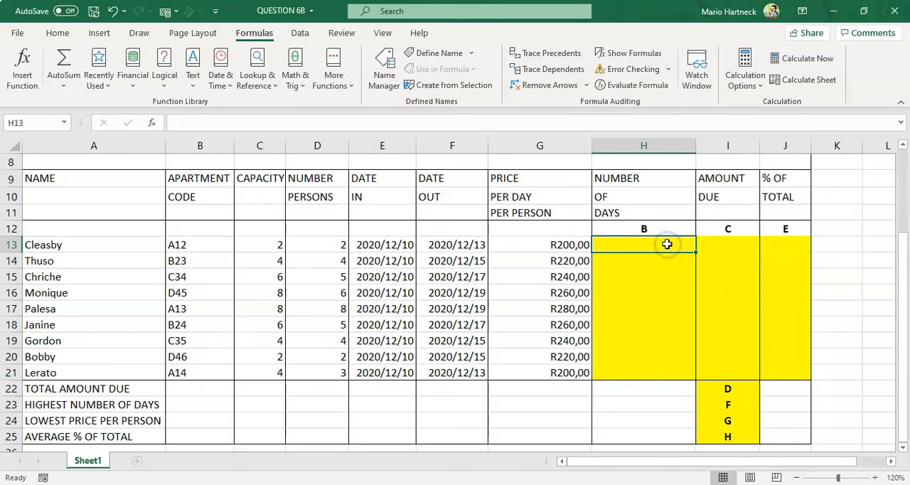
text(=)
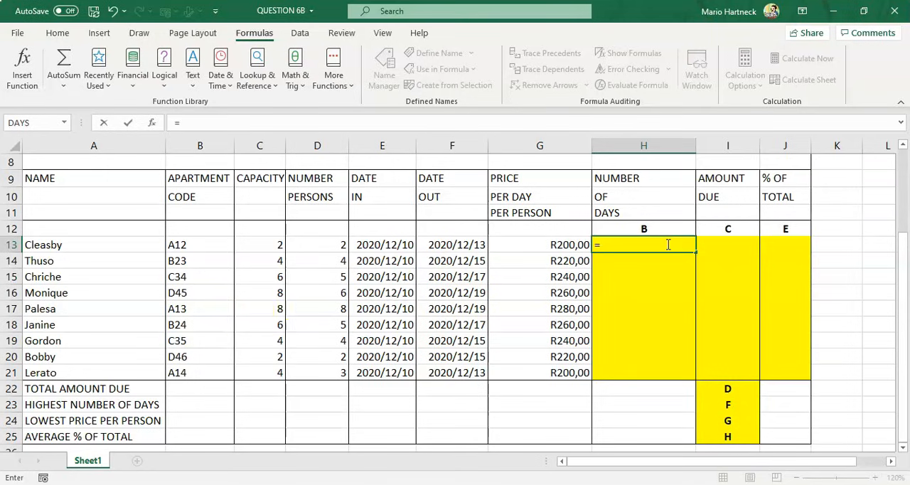
click(459, 244)
text(-)
click(388, 245)
key(Return)
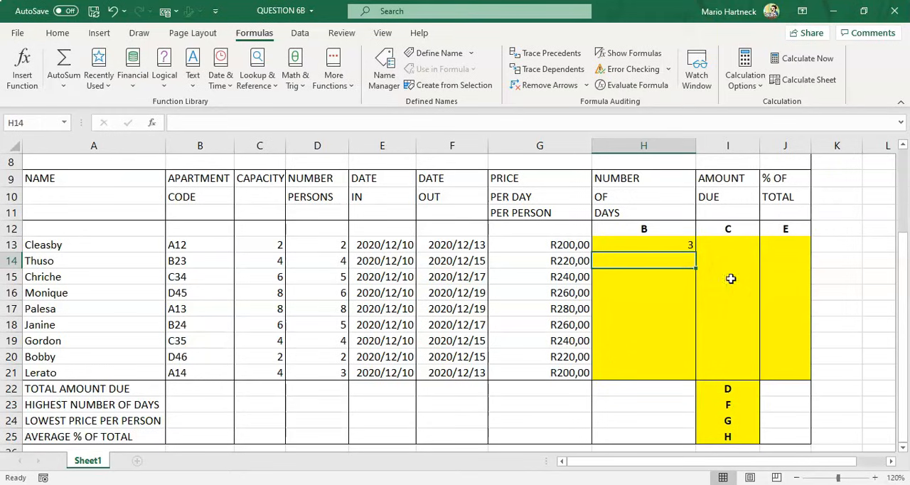
Copy the number-of-days formula down from H13 to H21
click(676, 244)
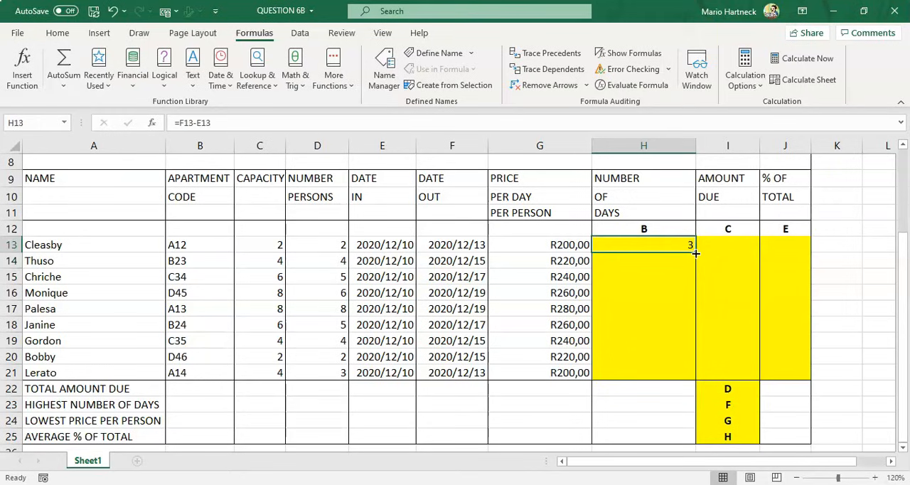
mouse_move(697, 250)
mouse_down()
mouse_move(690, 355)
mouse_move(688, 244)
mouse_up()
drag(696, 347, 697, 381)
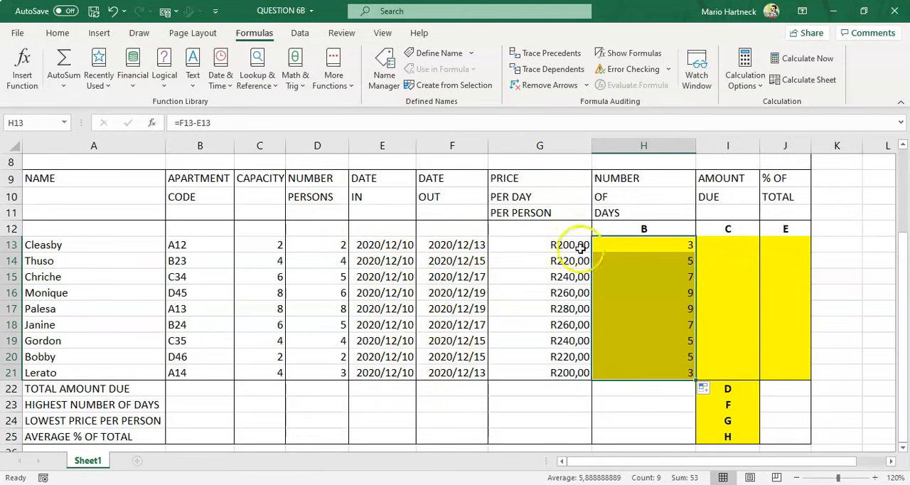
Check the question paper's instructions for the amount due calculation
click(721, 245)
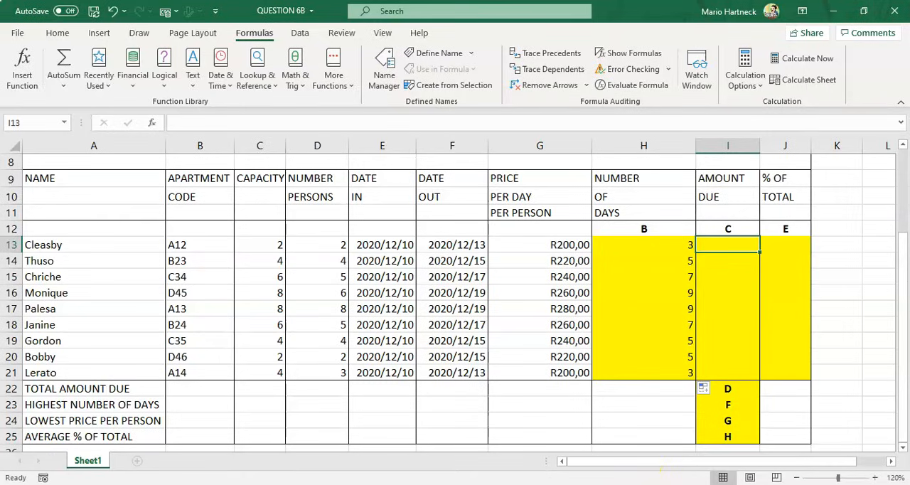
click(663, 484)
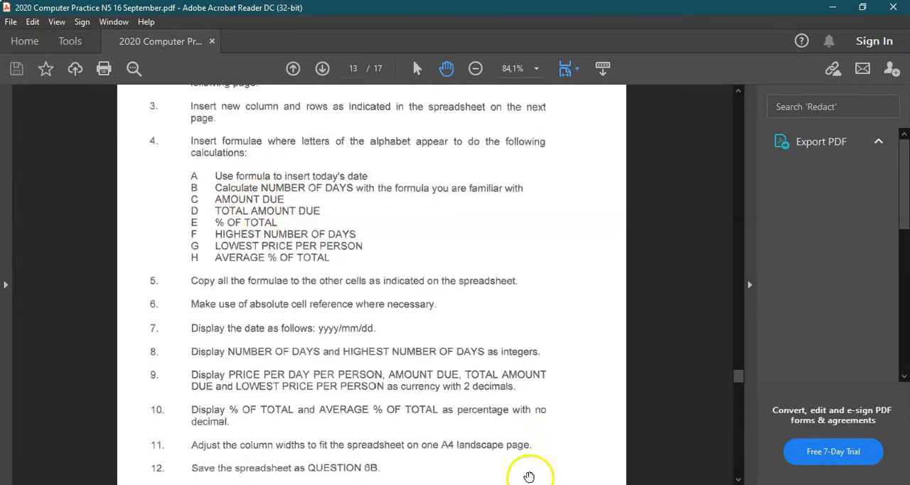
click(530, 484)
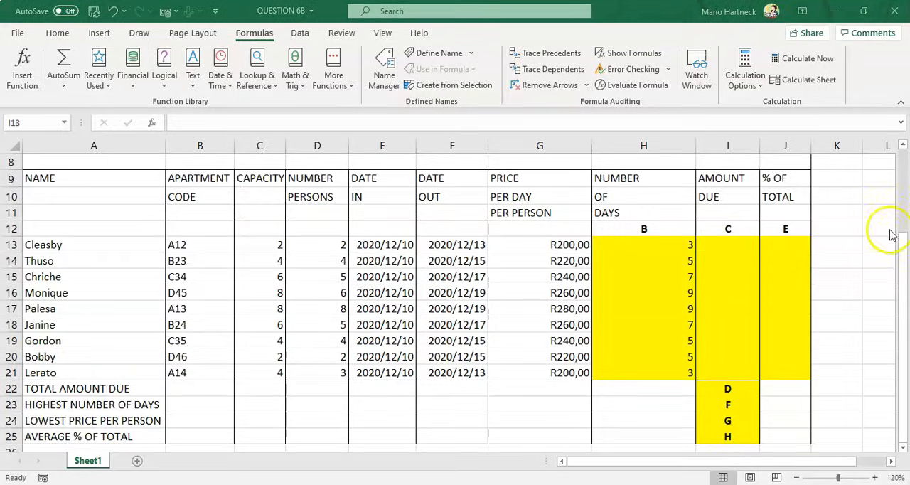
Enter the formula =(G13*H13) in I13 for the amount due
click(730, 247)
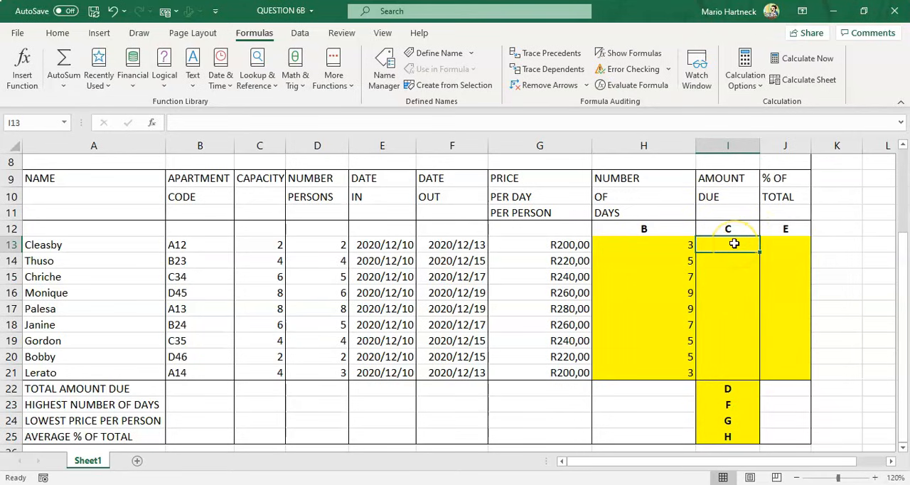
text(=)
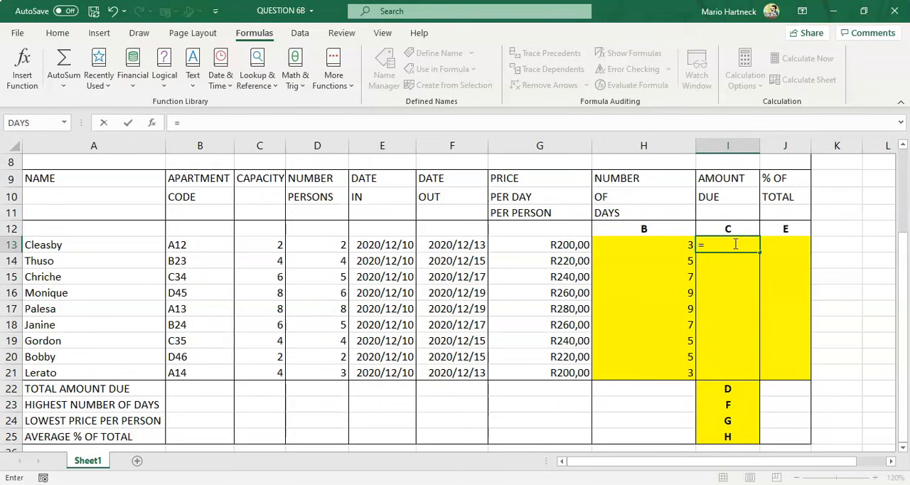
text(()
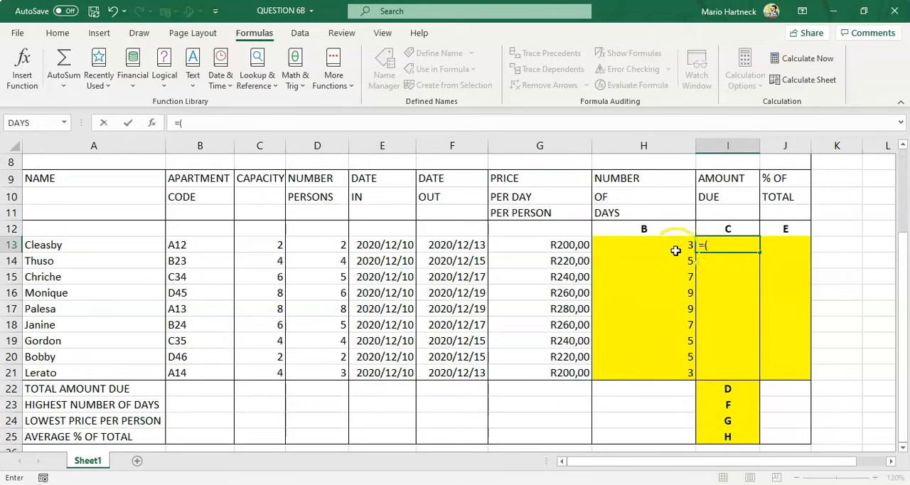
click(553, 244)
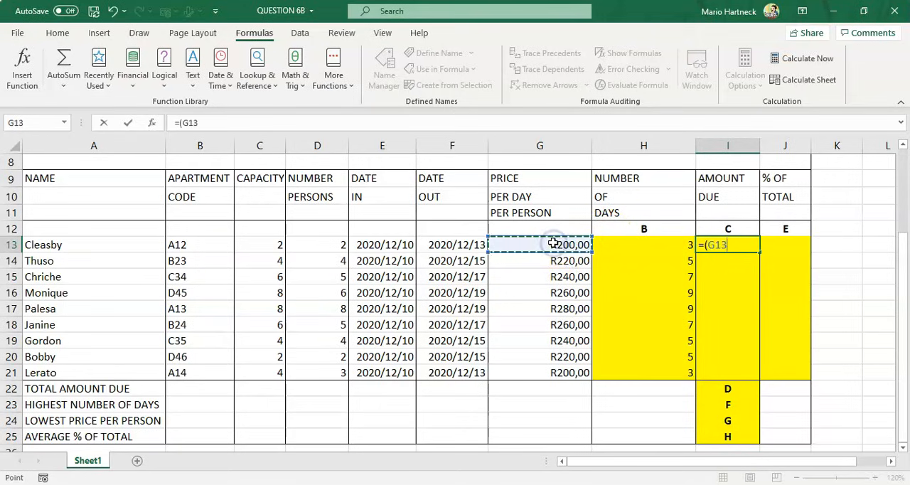
text(*)
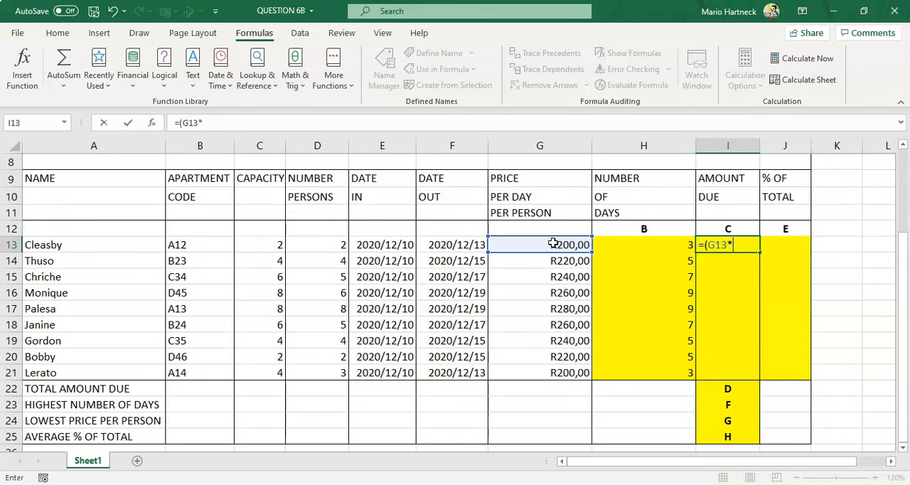
click(672, 244)
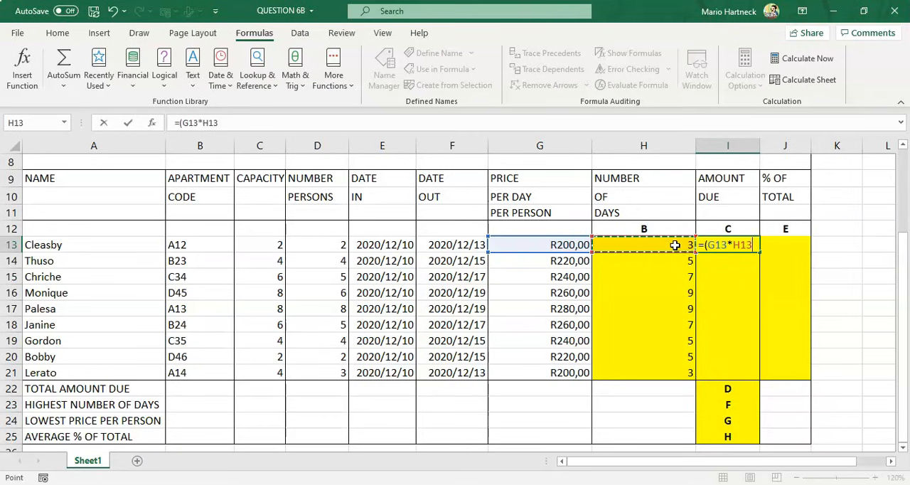
text())
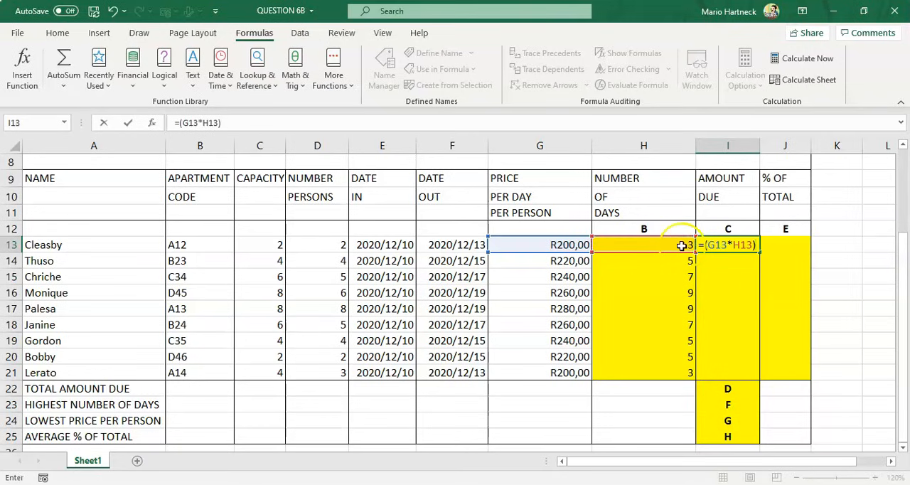
key(Return)
Extend the I13 formula with *2, then clear cell I13
click(711, 249)
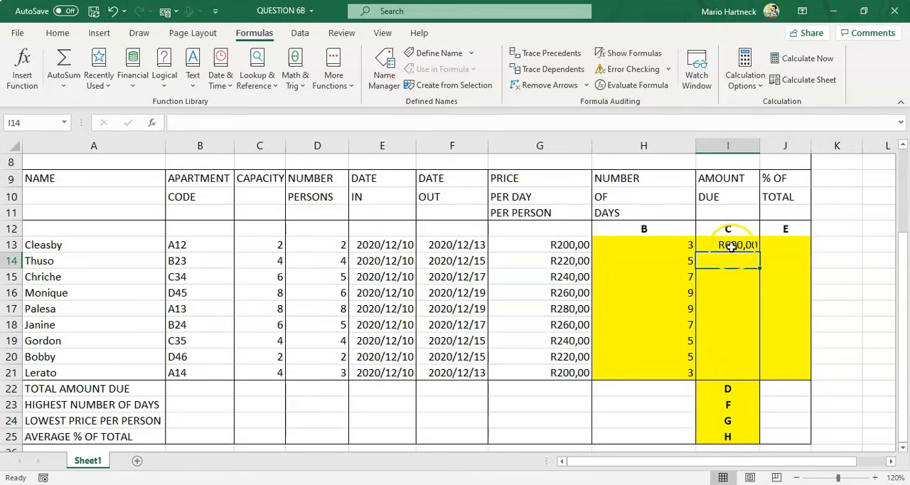
click(728, 245)
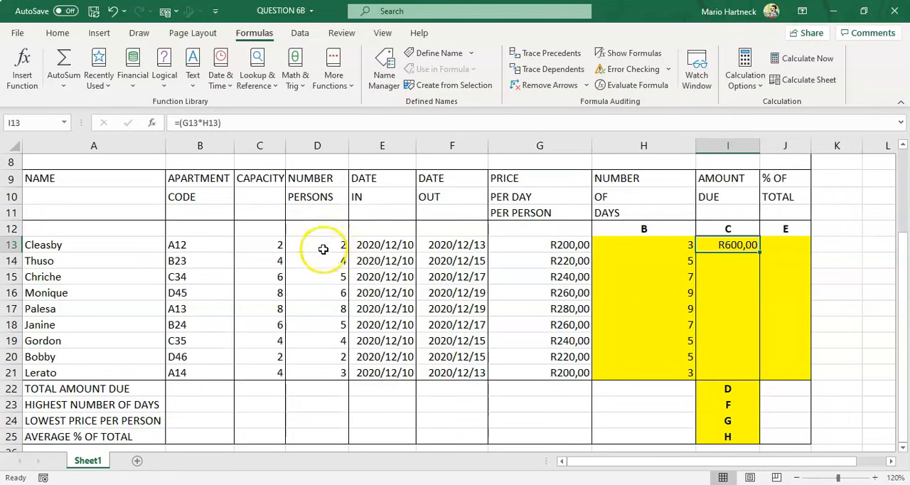
double_click(729, 244)
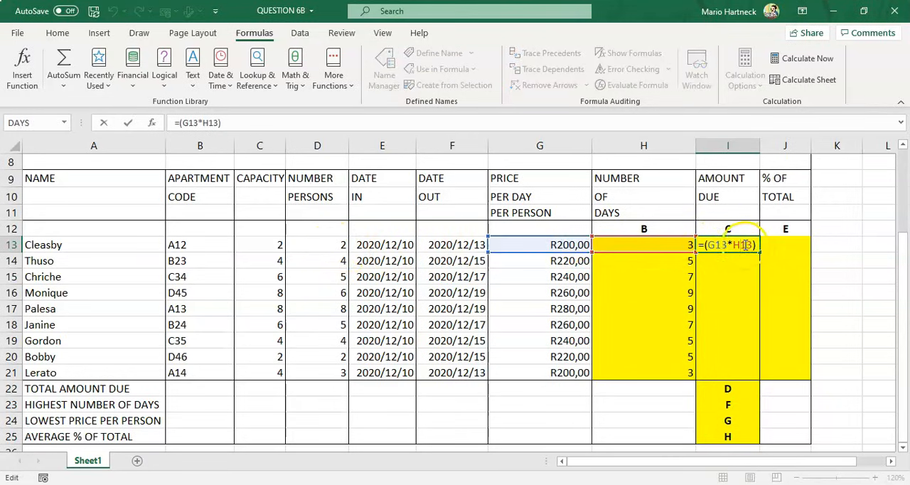
click(755, 245)
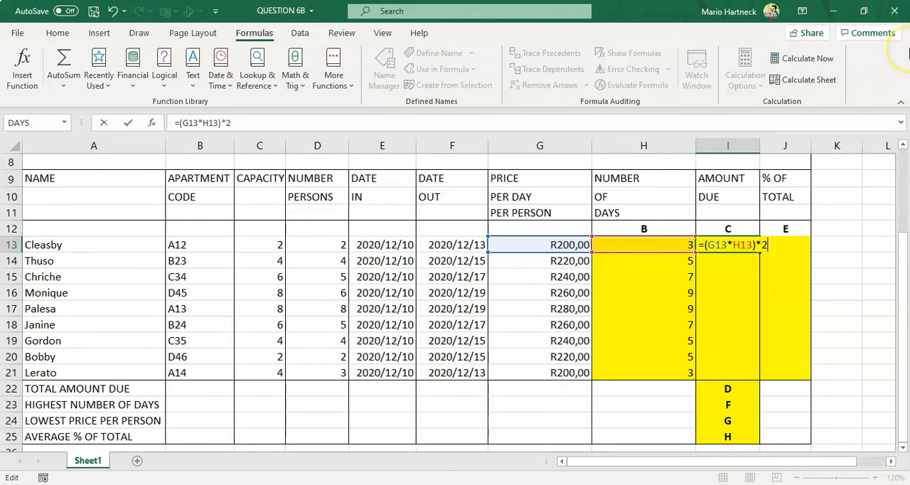
text(*2)
key(Return)
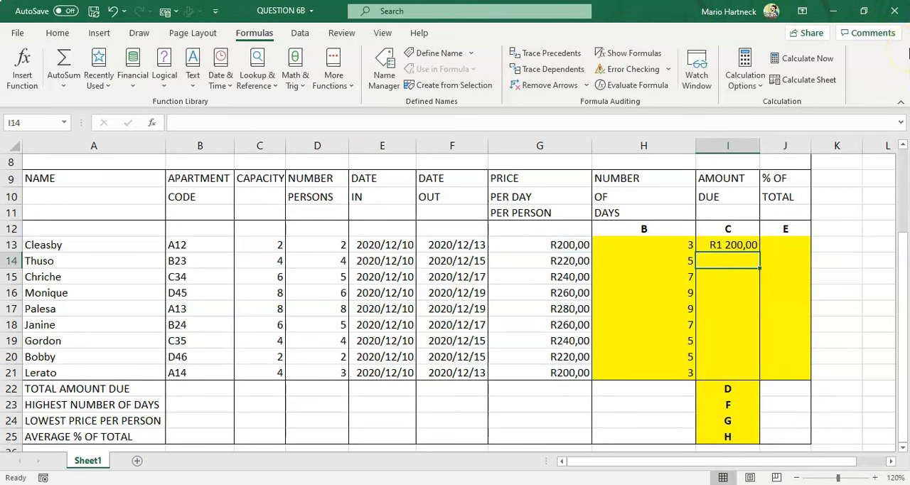
click(732, 244)
key(Delete)
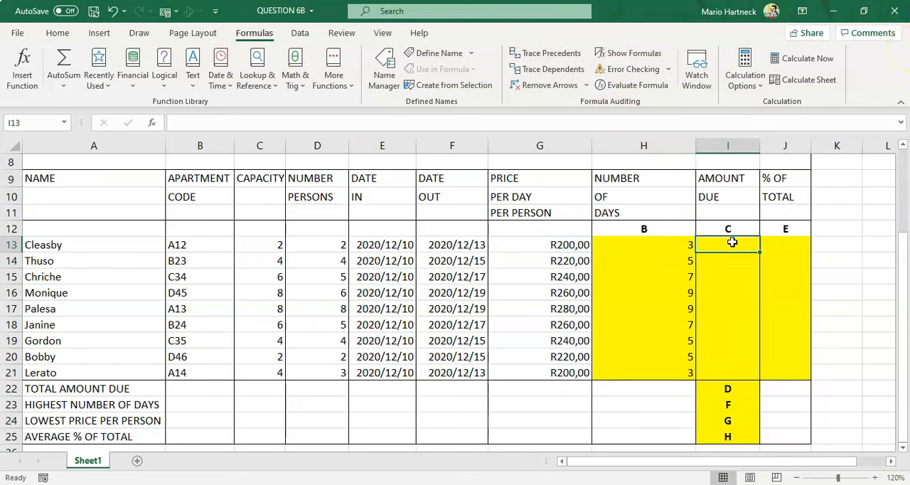
Enter the formula =(G13*H13)*2 in I13 for the amount due
double_click(727, 243)
text(=()
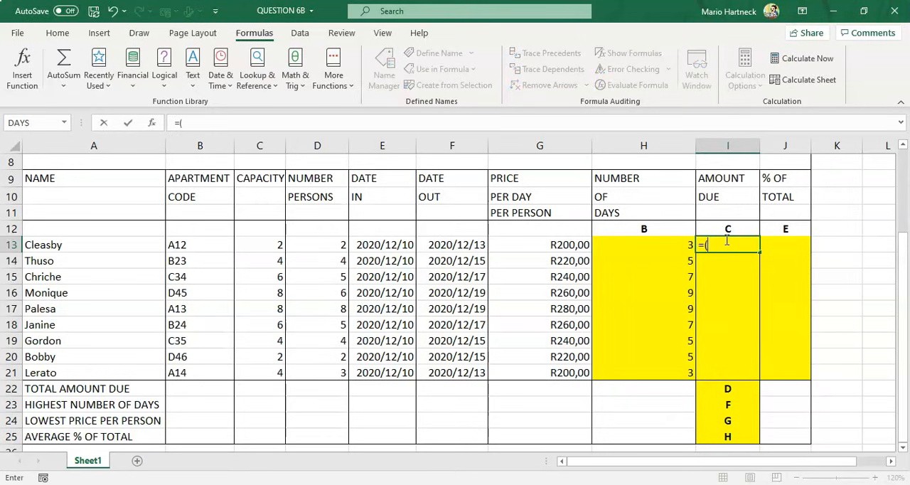
click(569, 244)
text(*)
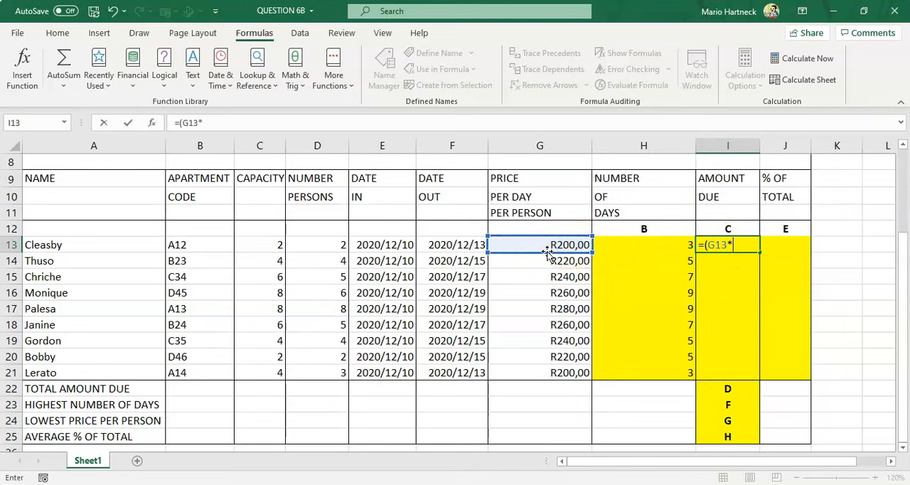
click(663, 245)
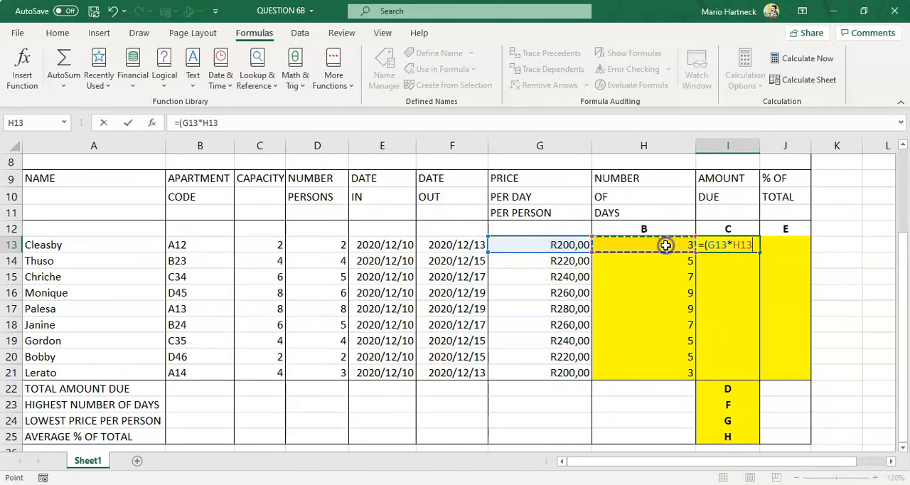
text()*2)
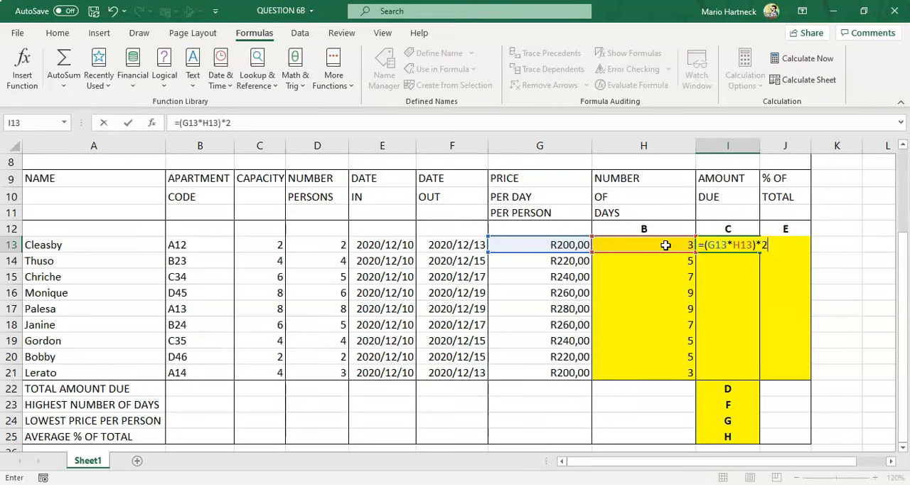
key(BackSpace)
key(BackSpace)
key(BackSpace)
key(BackSpace)
key(BackSpace)
key(BackSpace)
key(BackSpace)
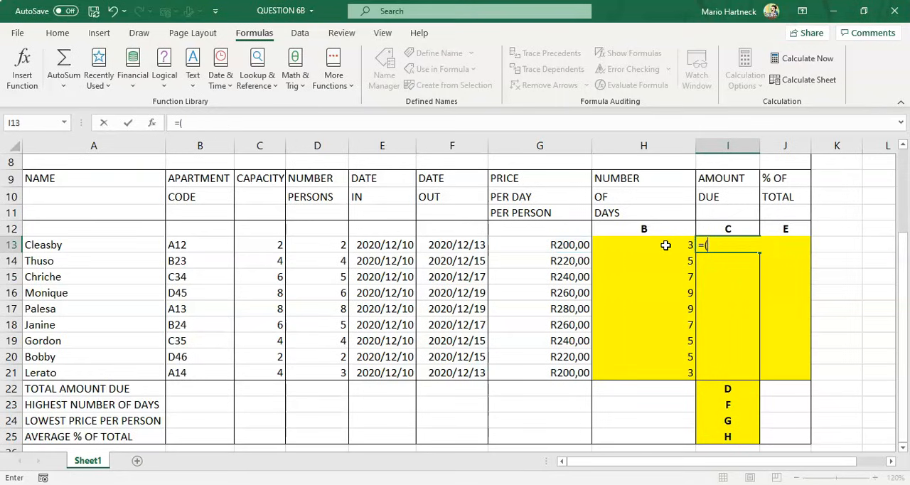
click(556, 244)
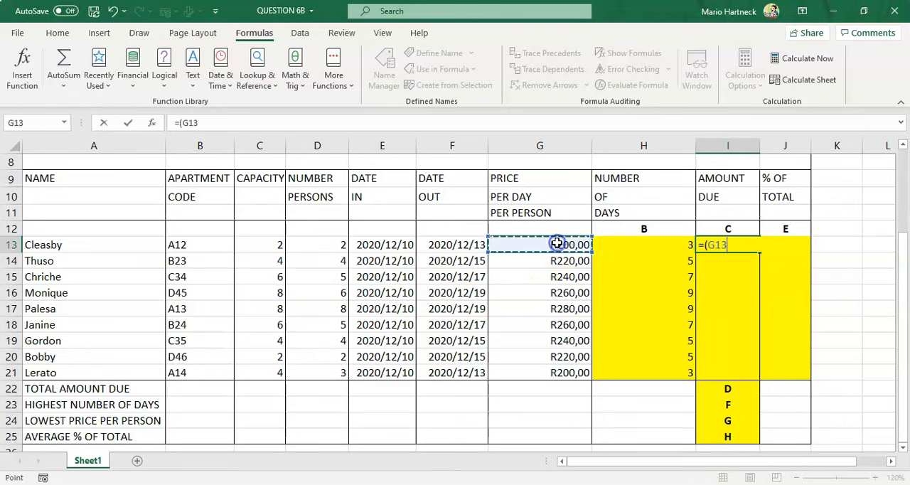
text(*)
click(662, 244)
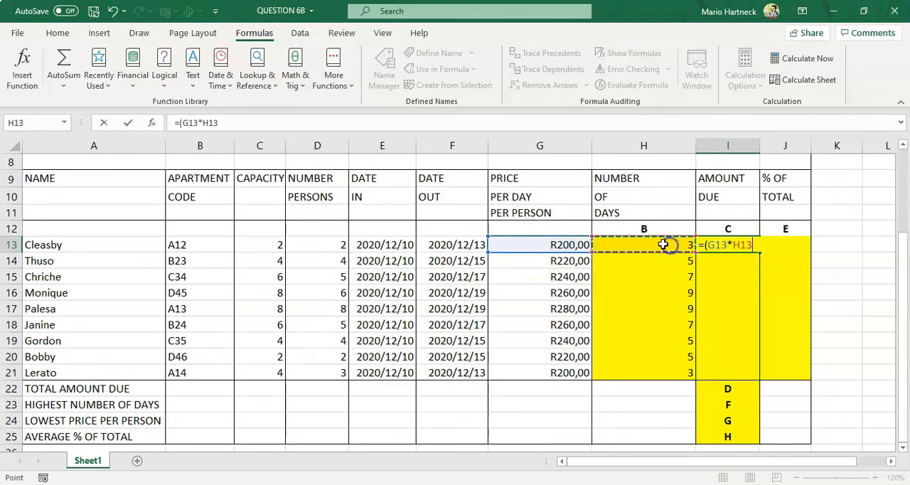
text()*2)
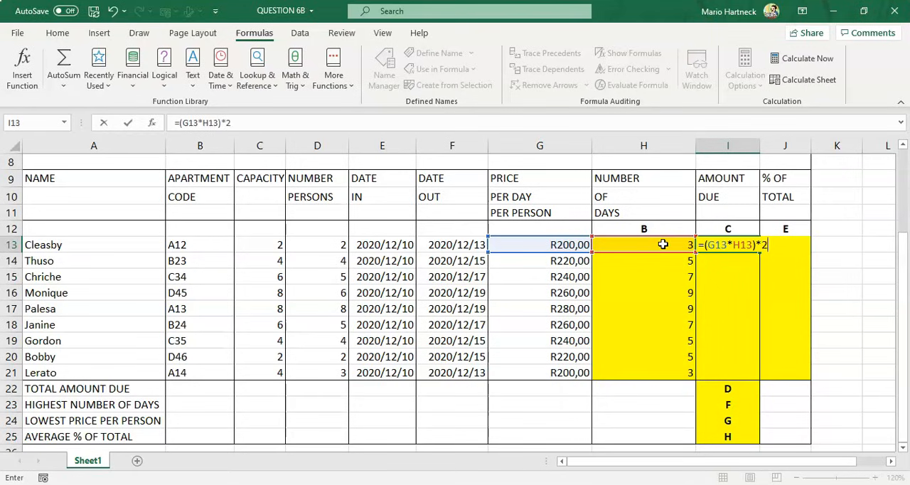
key(Return)
Copy the amount due formula from I13 down to I21
click(743, 244)
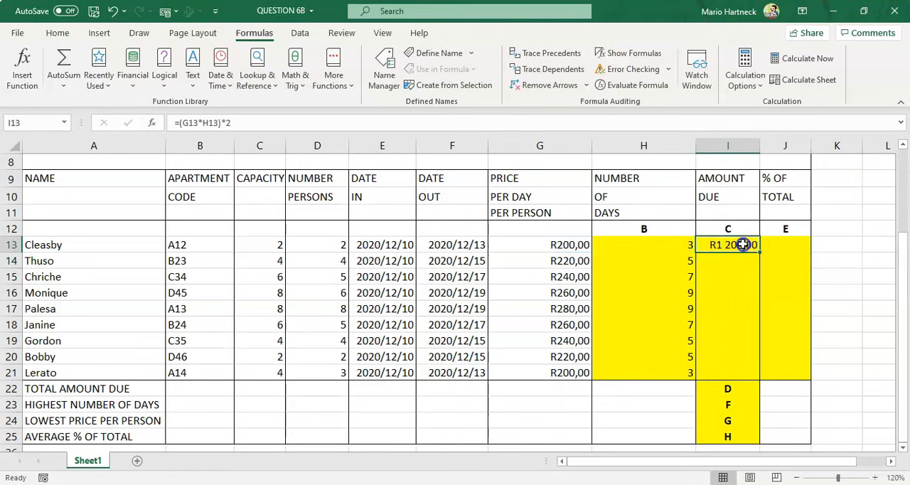
drag(759, 252, 759, 377)
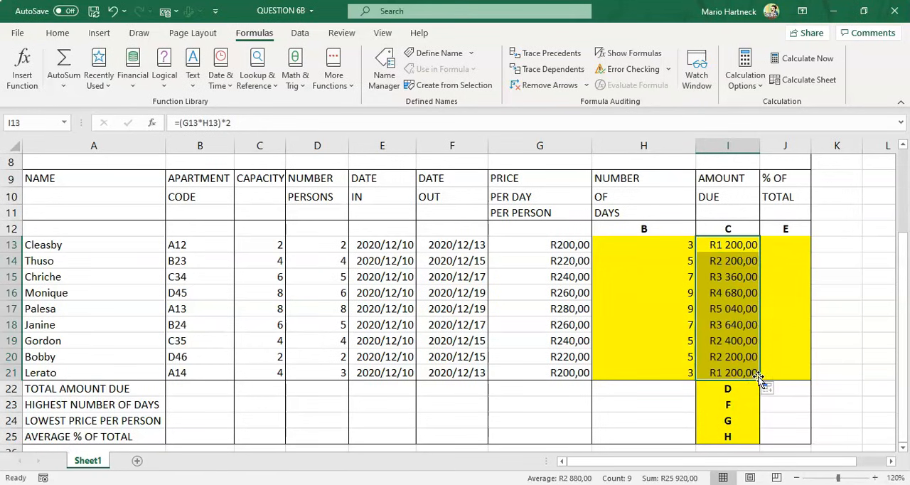
Clear the D placeholder letter from cell I22
click(744, 387)
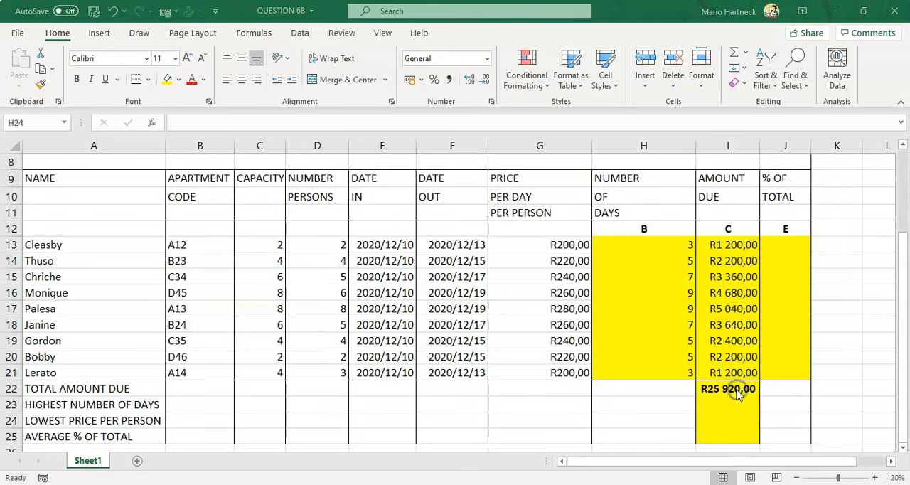
click(732, 389)
key(Delete)
click(703, 424)
click(737, 388)
click(738, 388)
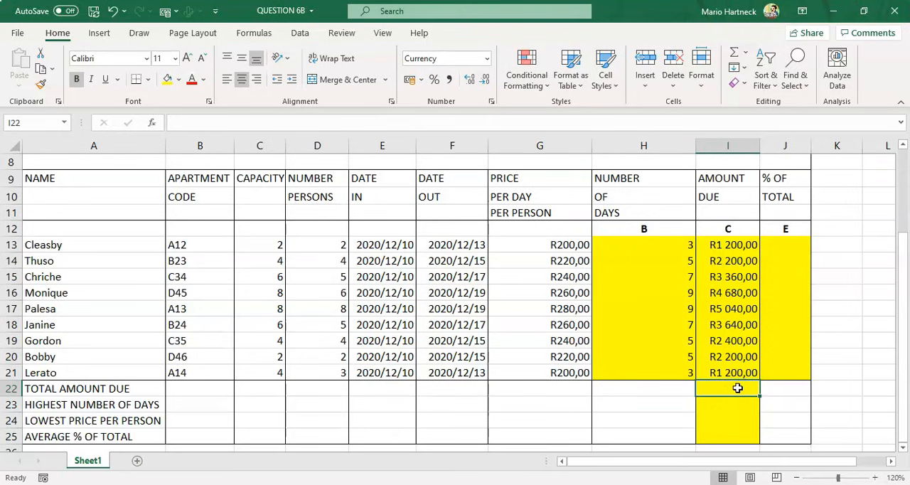
Enter =sum(I13:I21) in I22 for the total amount due, then delete it
text(=sum()
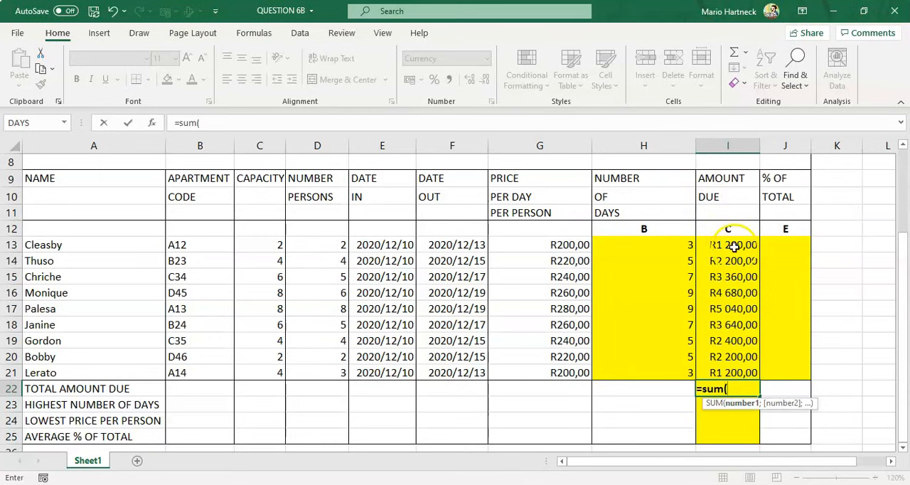
drag(727, 245, 721, 372)
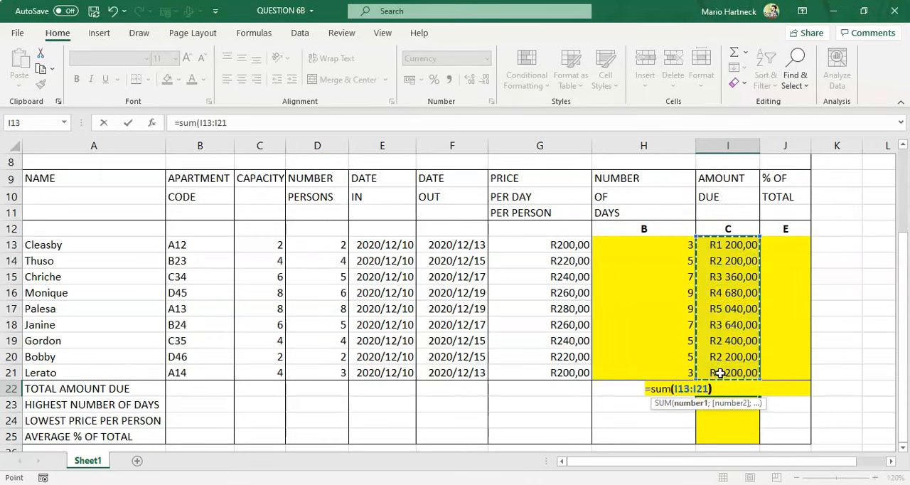
text())
key(Return)
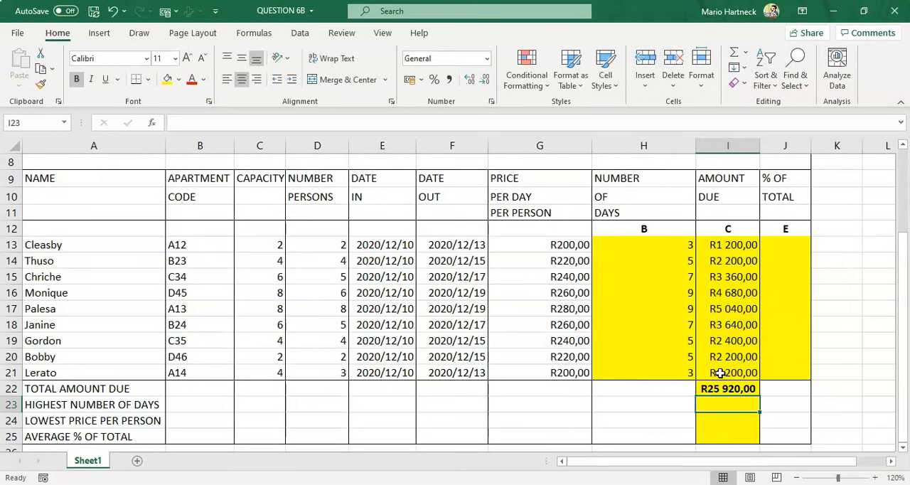
click(720, 389)
key(Delete)
Total the amount due column I13:I21 in I22 using AutoSum
click(719, 401)
click(725, 388)
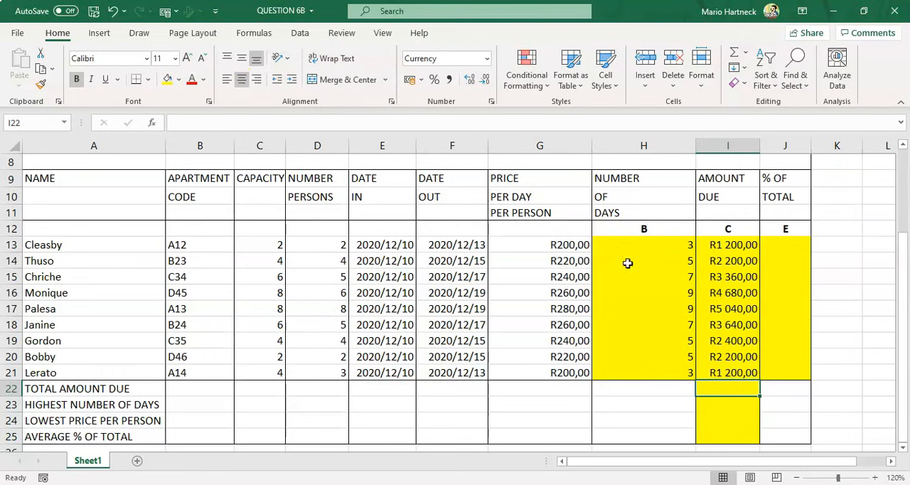
click(255, 35)
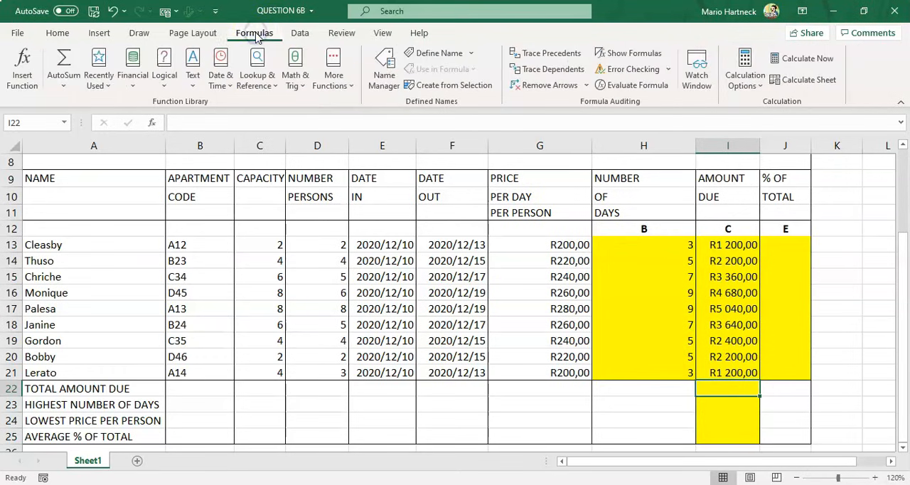
click(64, 63)
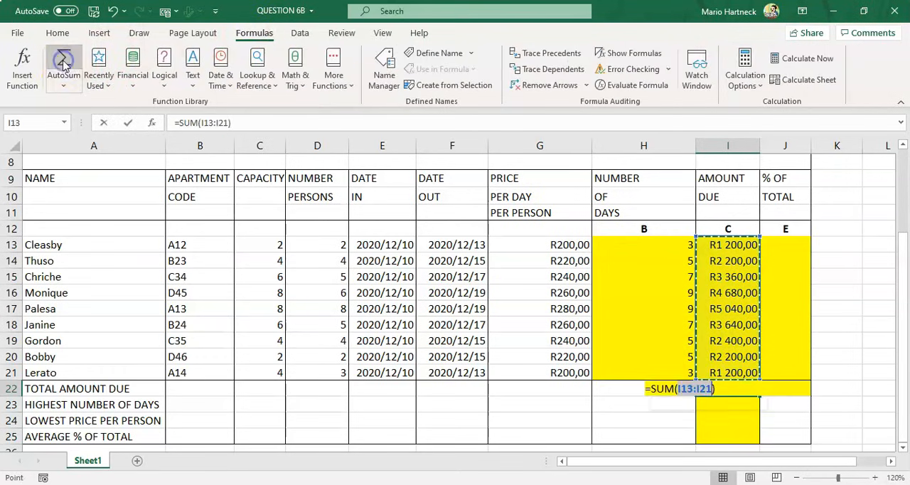
key(Return)
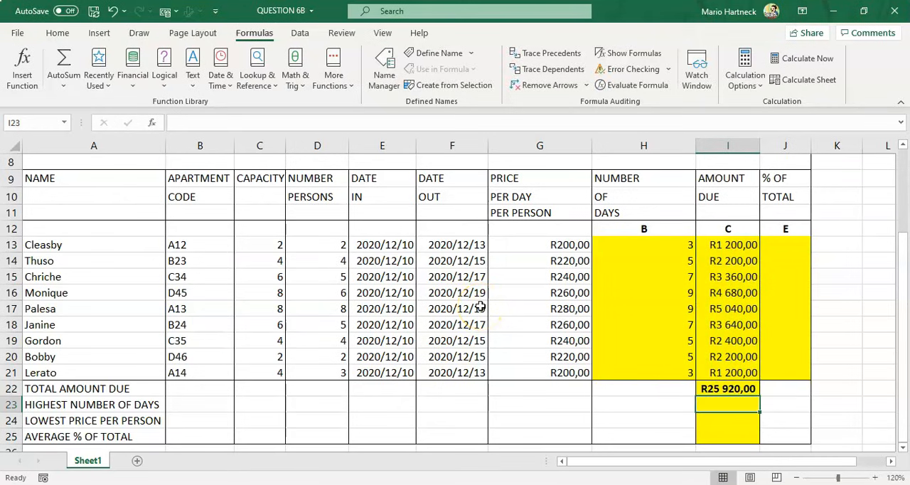
Check the question paper's instructions for the % of total calculation
click(785, 245)
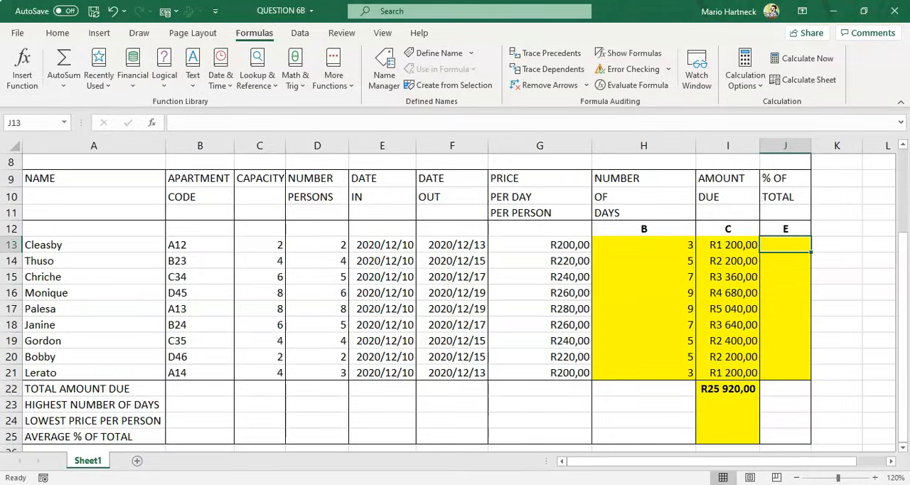
key(alt+Tab)
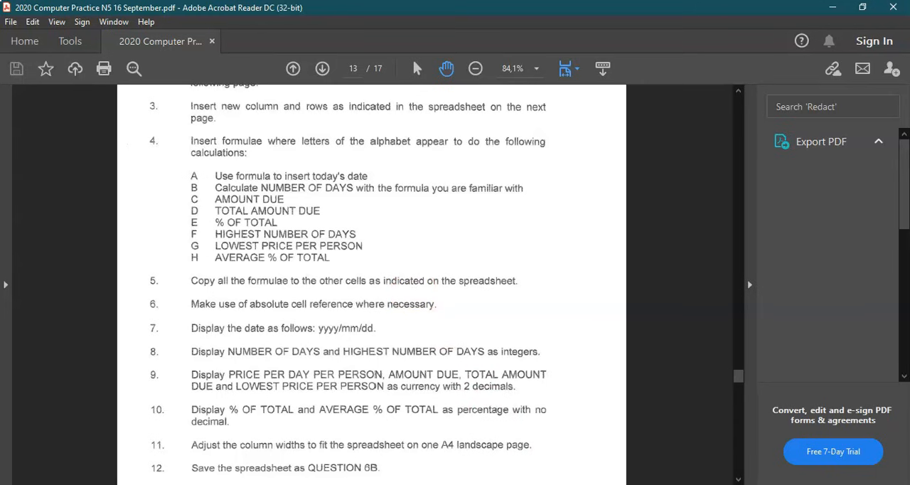
key(alt+Tab)
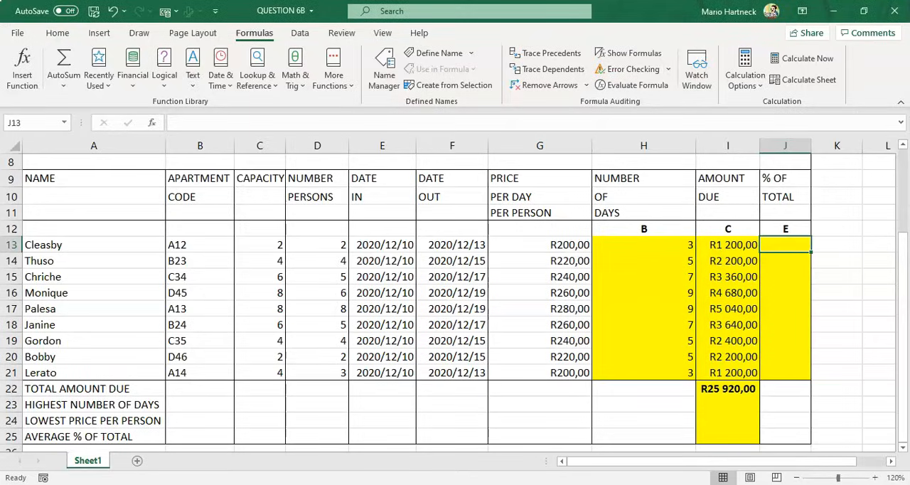
Inspect the amount due formula in I13 and the total formula in I22
click(727, 395)
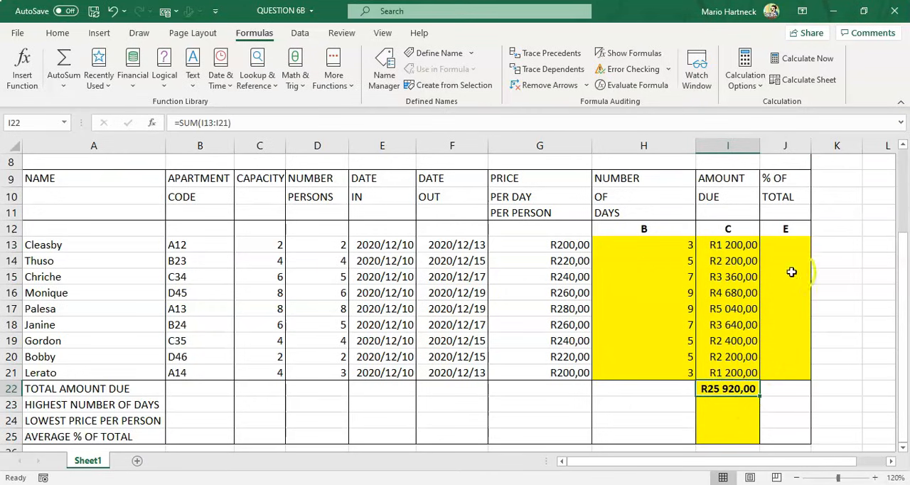
click(782, 241)
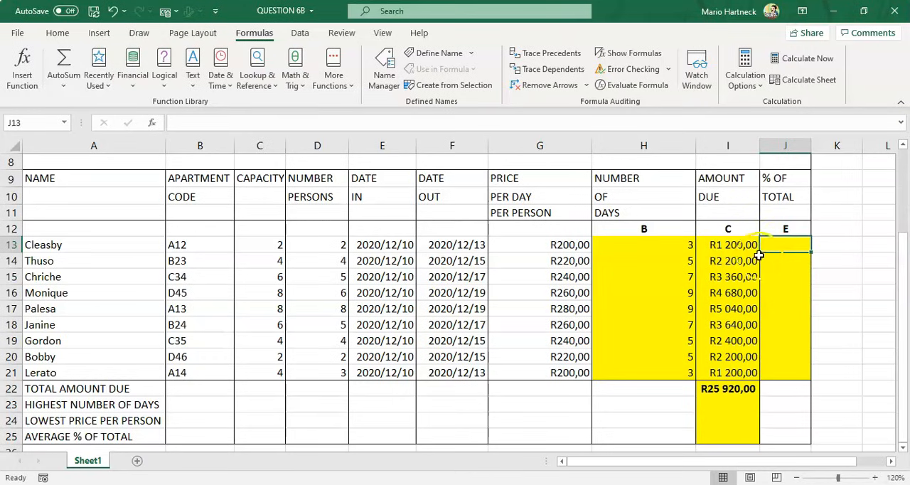
click(736, 247)
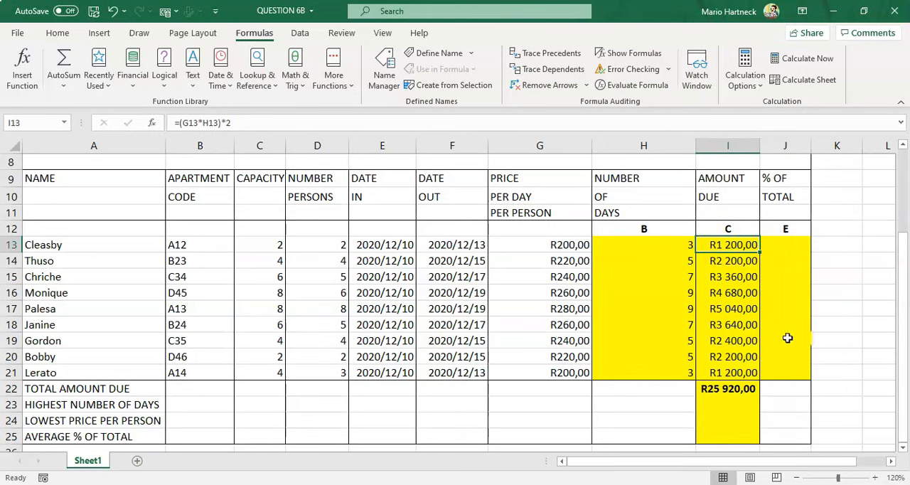
click(726, 389)
click(734, 244)
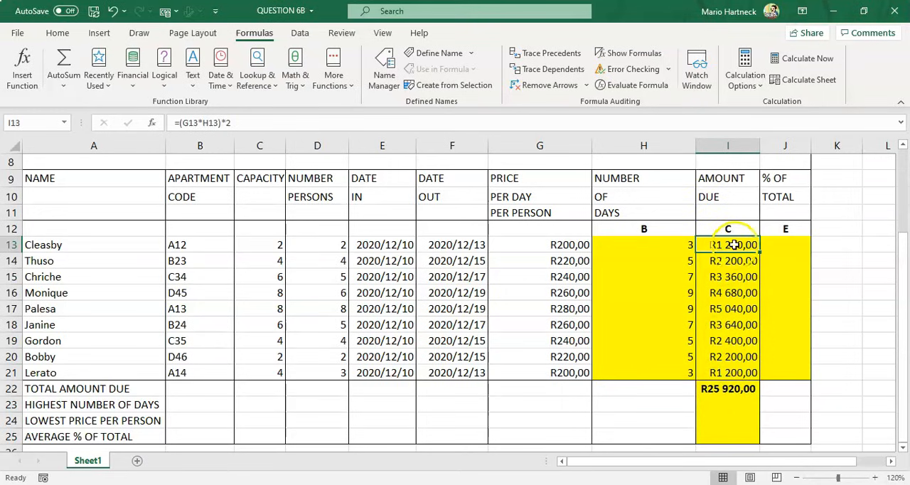
click(724, 390)
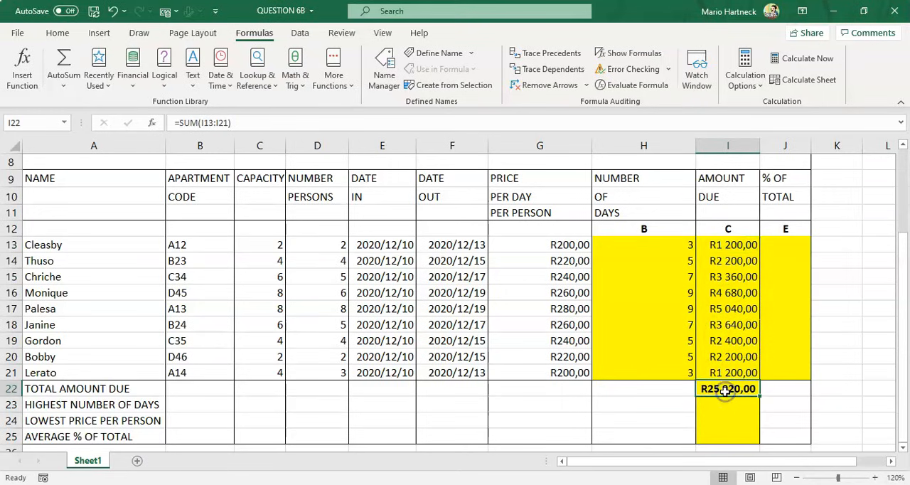
click(784, 245)
click(782, 243)
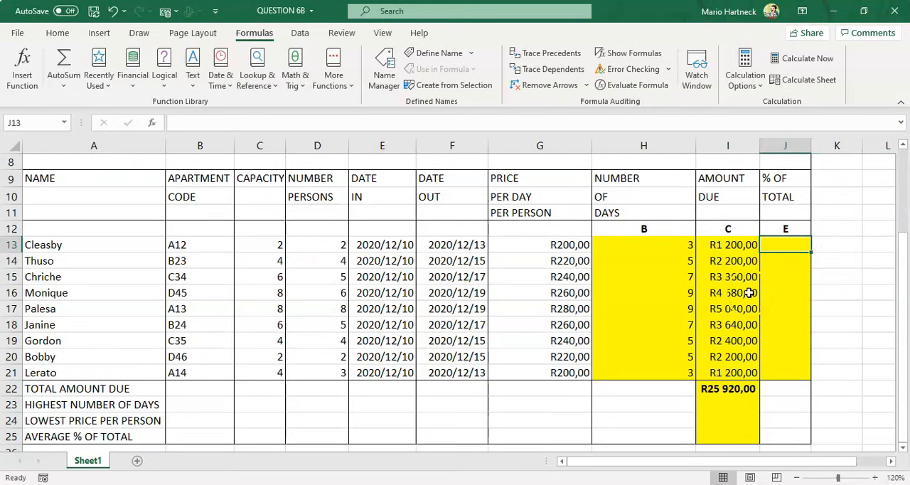
click(733, 246)
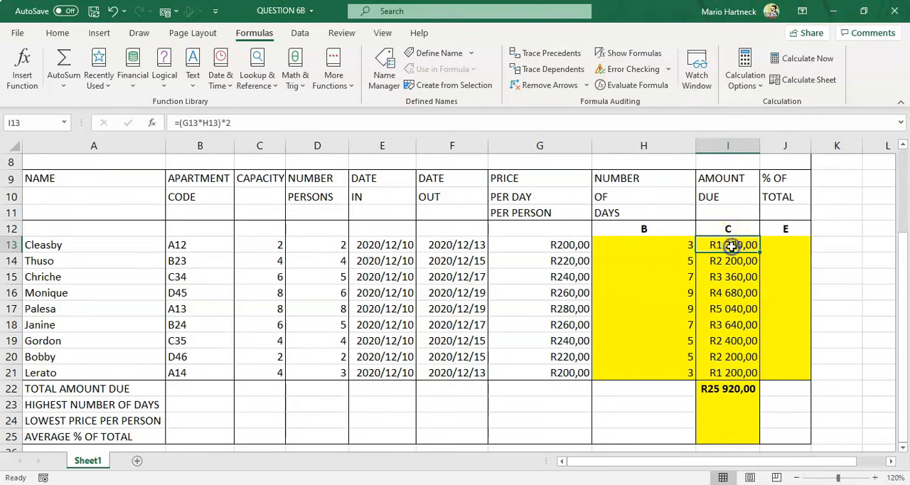
click(732, 389)
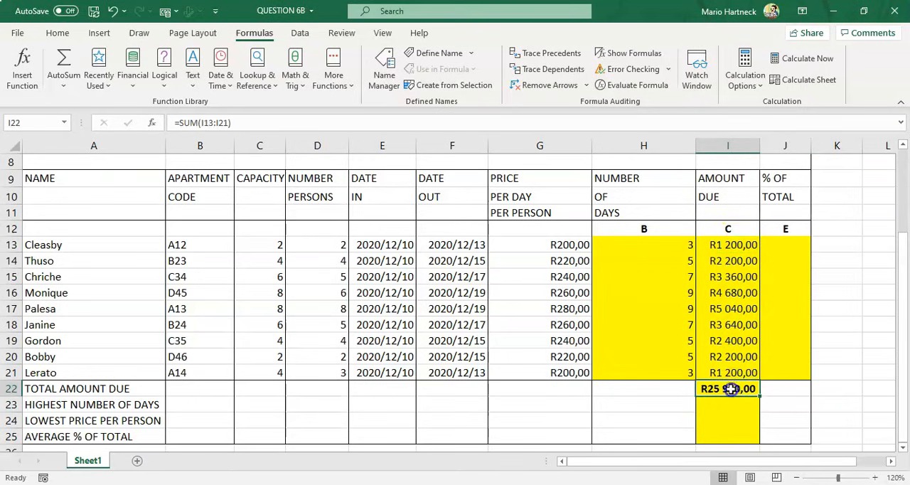
click(787, 246)
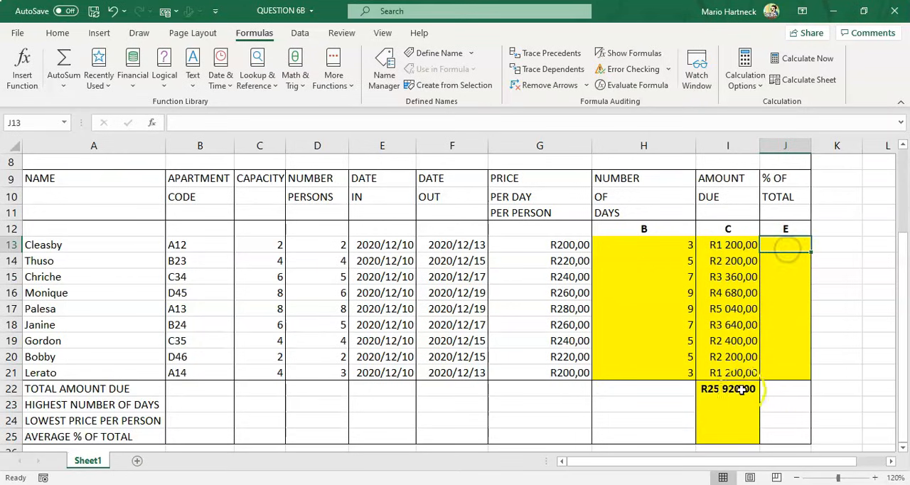
click(731, 242)
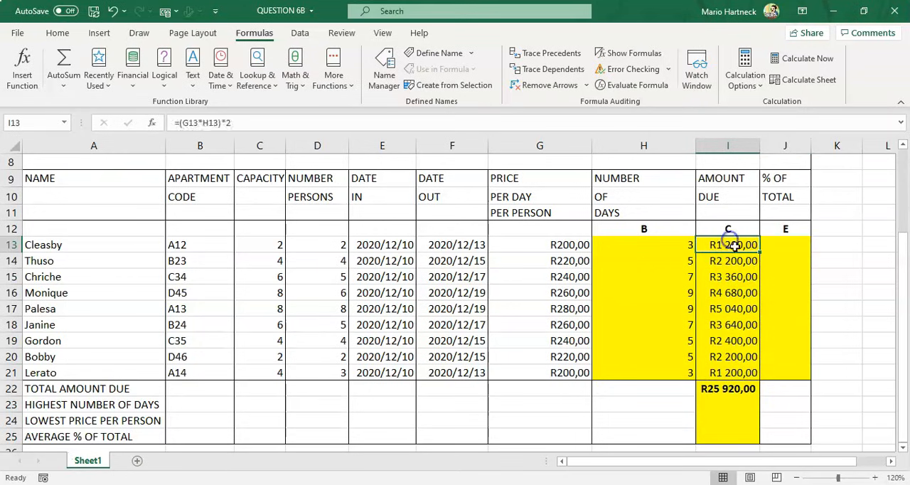
click(731, 391)
key(ctrl+c)
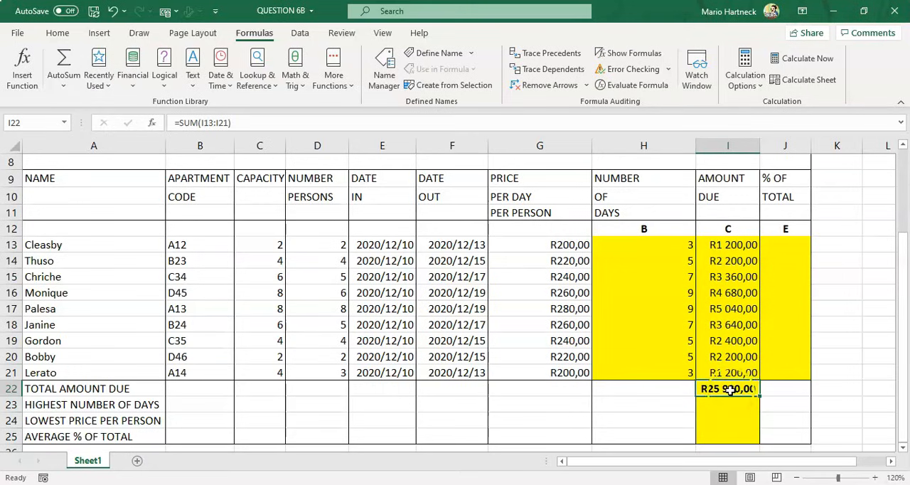
Enter the formula =I13/I22 in J13 for the % of total
click(787, 242)
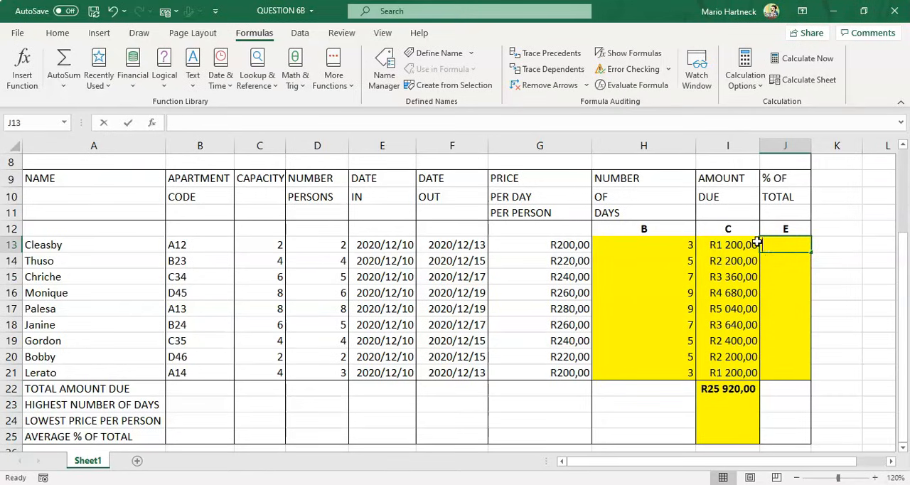
text(=)
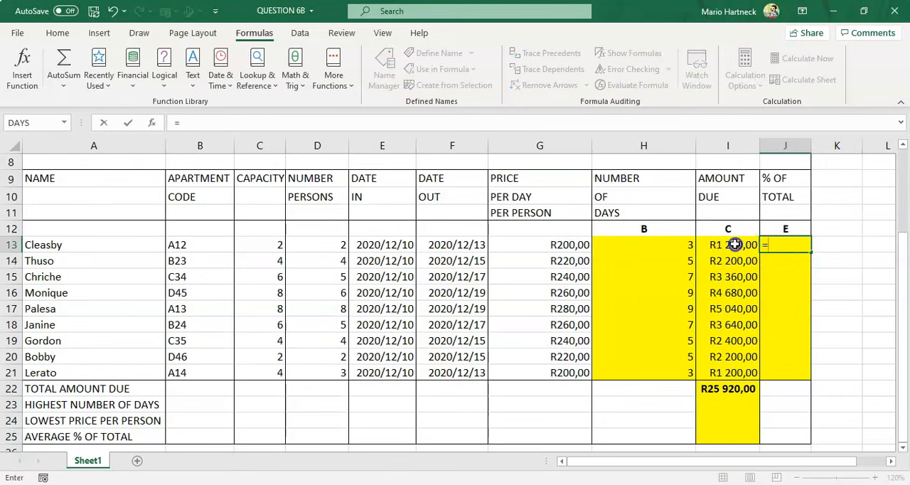
click(735, 244)
text(/)
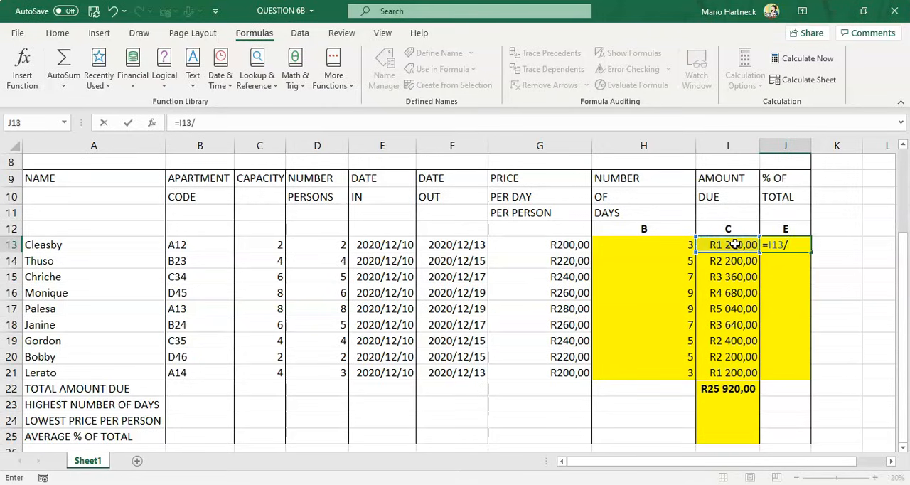
click(728, 388)
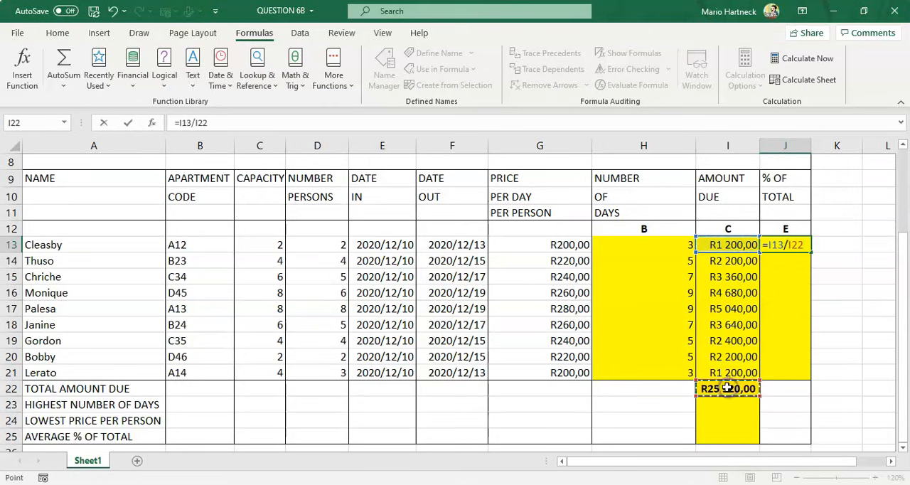
key(Return)
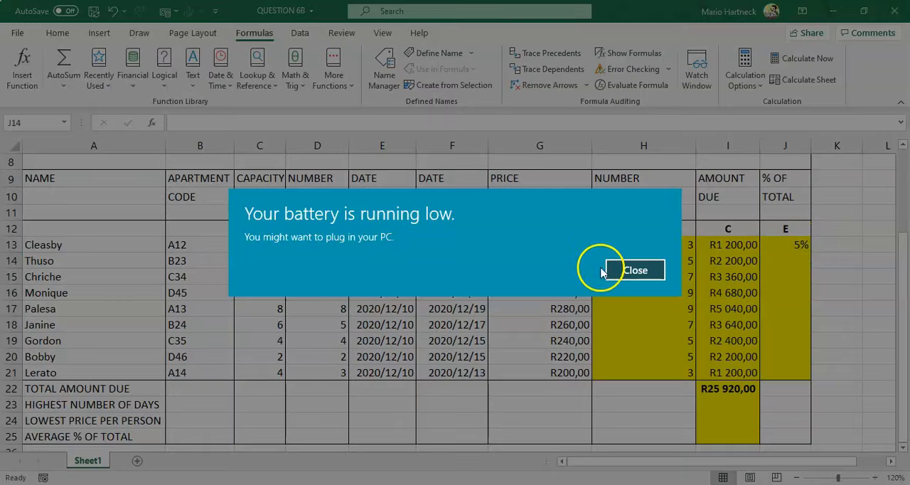
Fill the J13 formula down to J21, then clear J13:J21
click(617, 269)
click(782, 244)
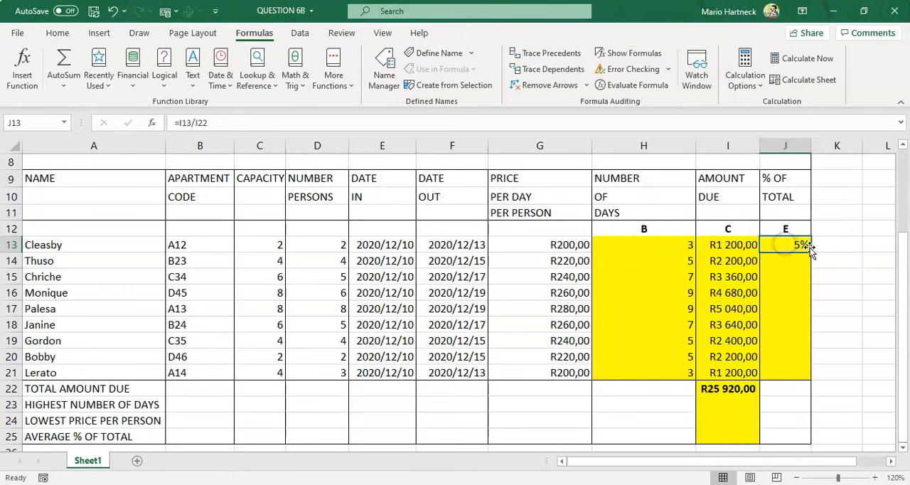
drag(809, 252, 809, 374)
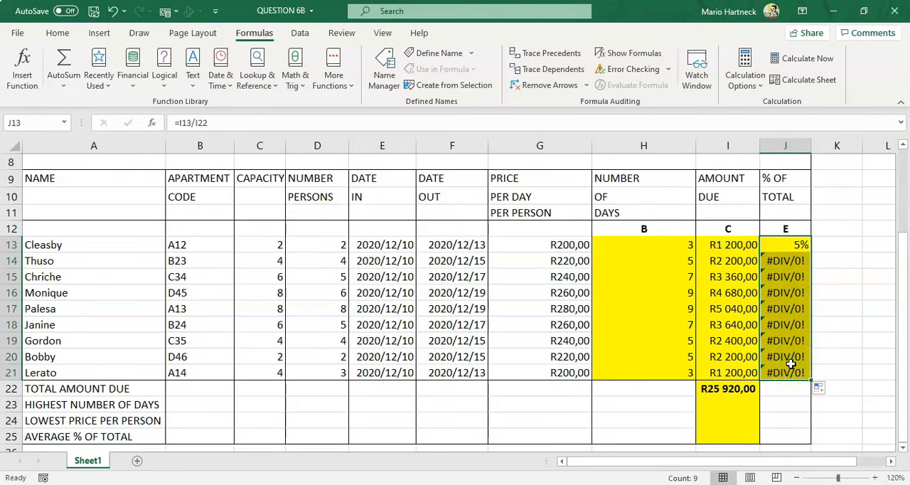
click(792, 245)
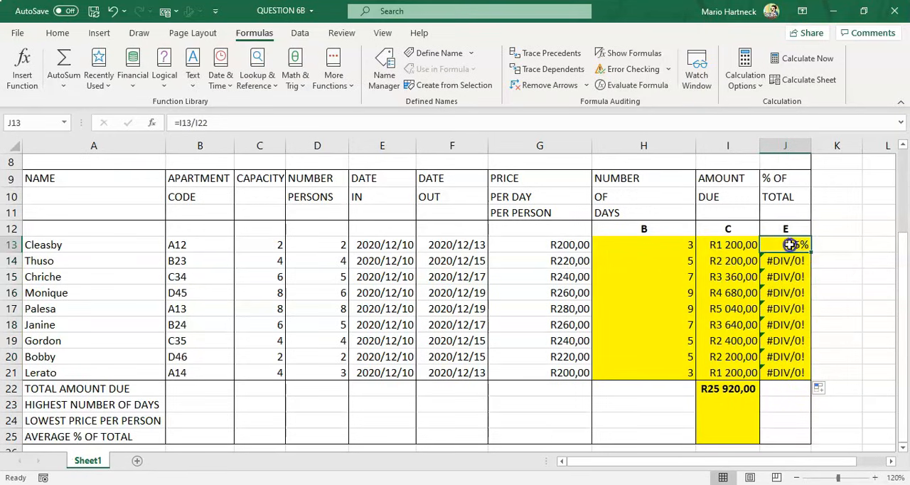
drag(791, 245, 788, 367)
key(Delete)
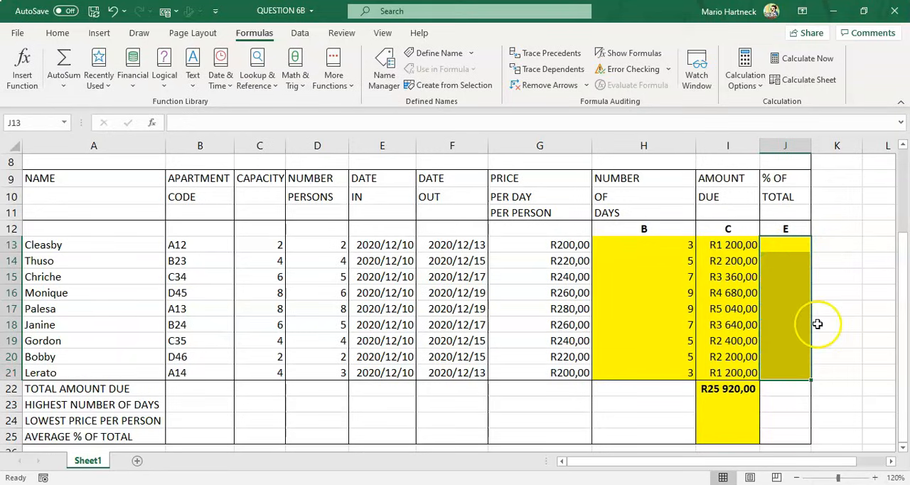
Enter =I13/$I$22 in J13, making the total cell reference absolute
click(874, 294)
click(797, 245)
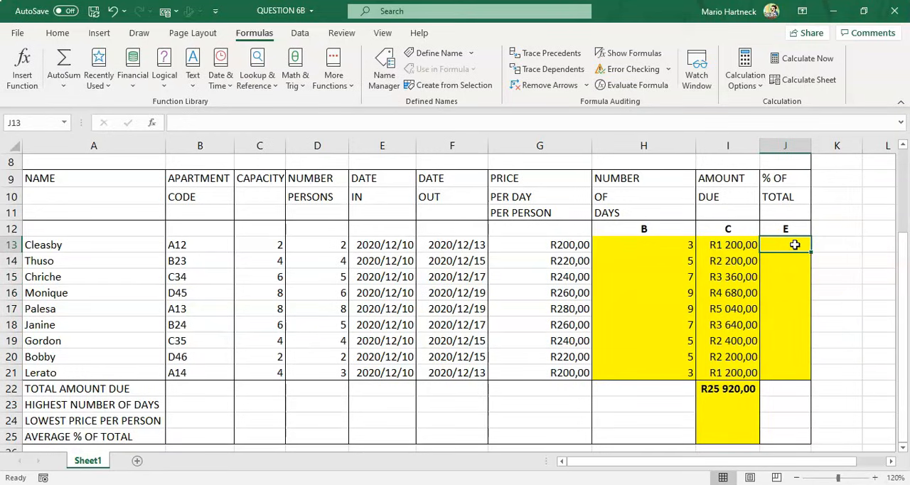
text(=)
click(730, 244)
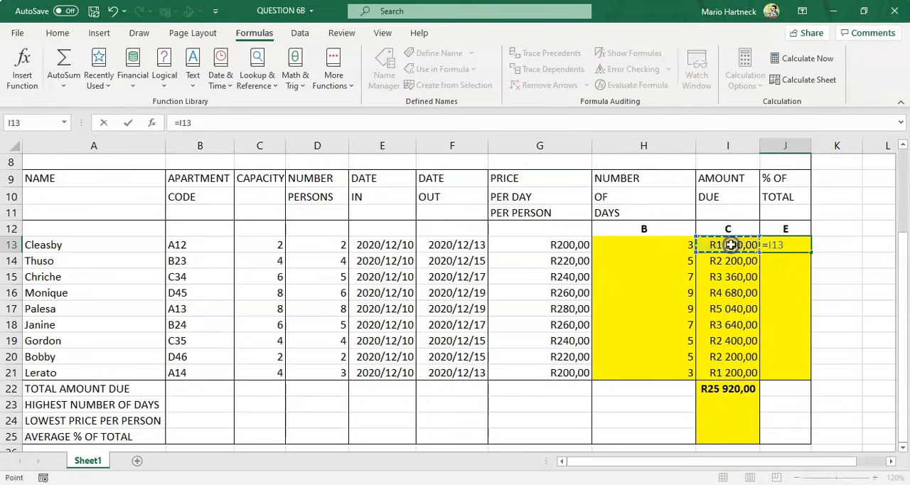
text(/)
click(713, 389)
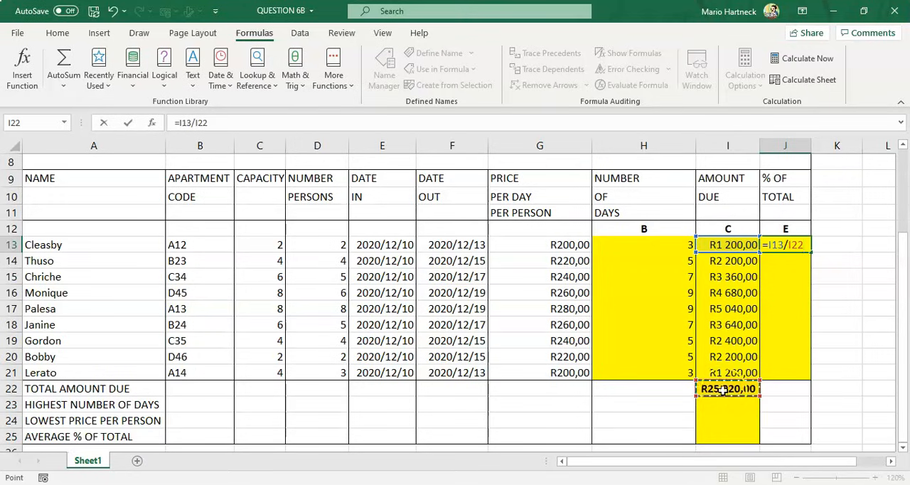
click(796, 245)
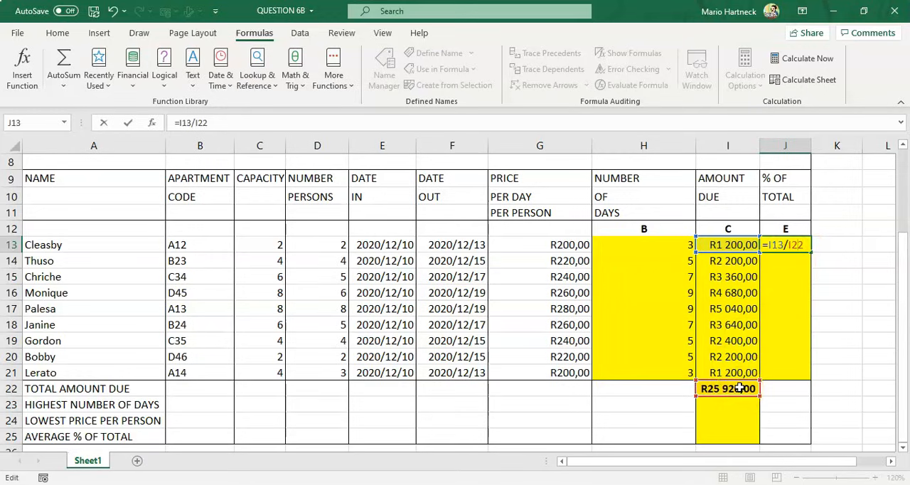
key(F4)
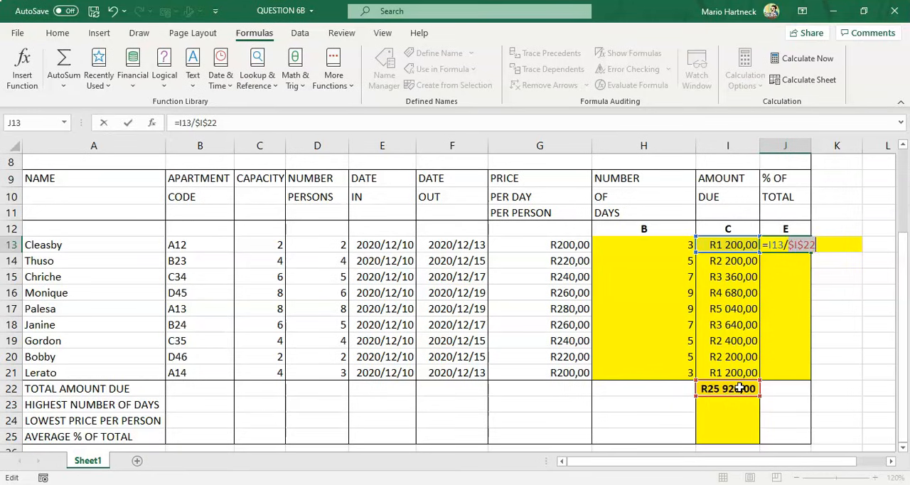
key(Return)
Fill the J13 % of total formula down to J21
click(800, 246)
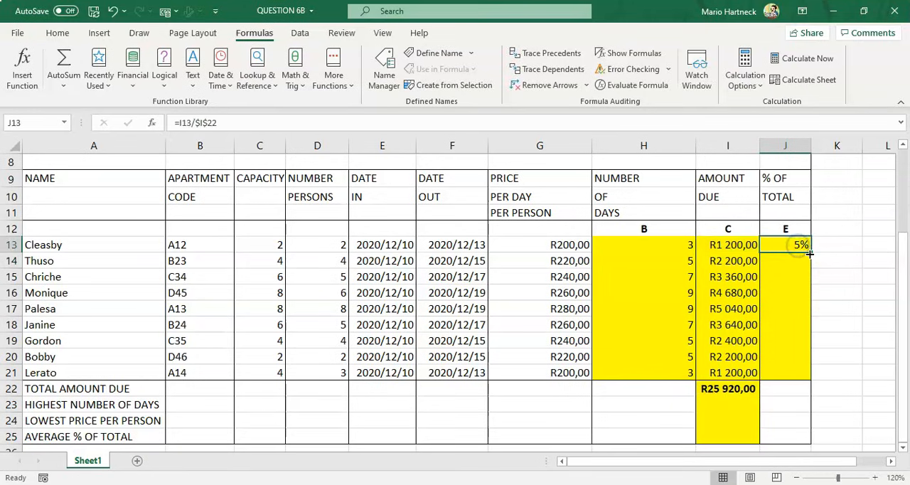
drag(810, 252, 812, 377)
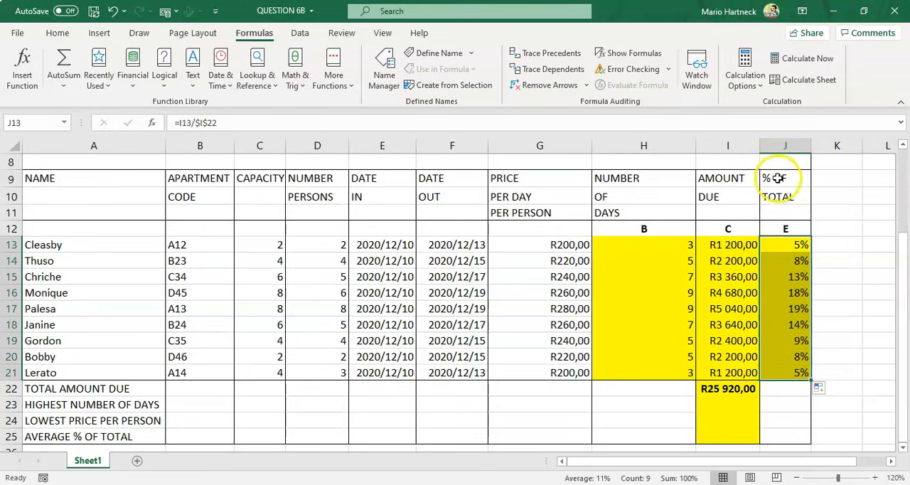
click(841, 256)
Format J13:J21 as Percentage with no decimal places, checking the question paper's requirement
drag(792, 245, 801, 372)
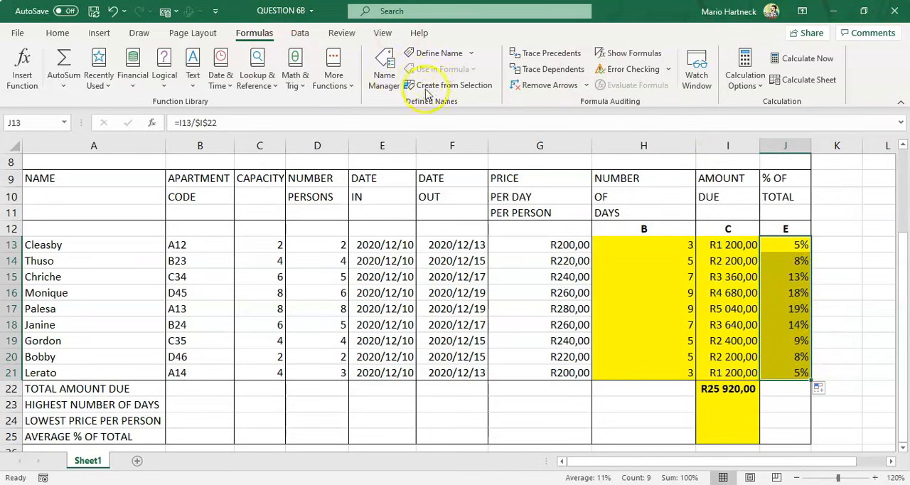
click(57, 34)
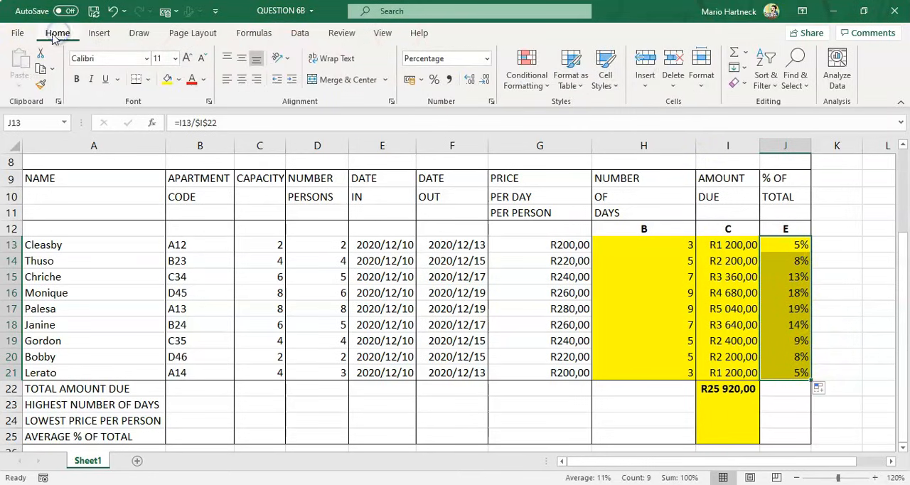
click(488, 60)
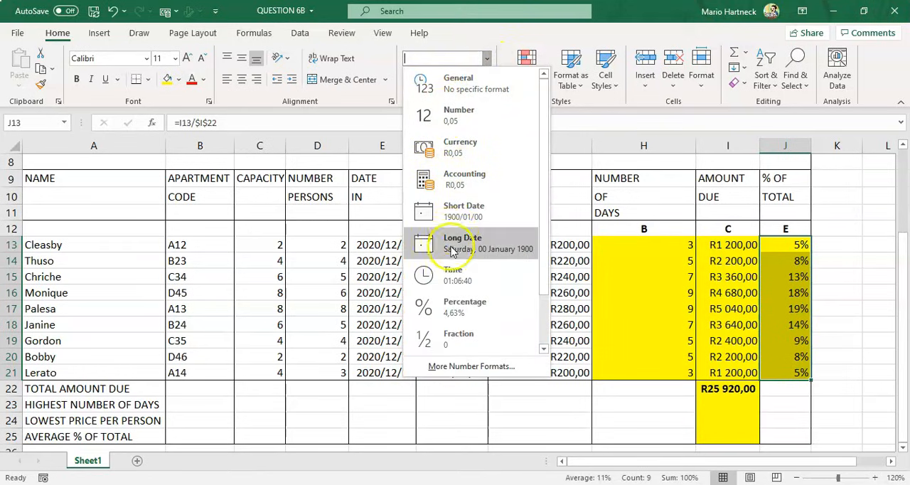
click(457, 304)
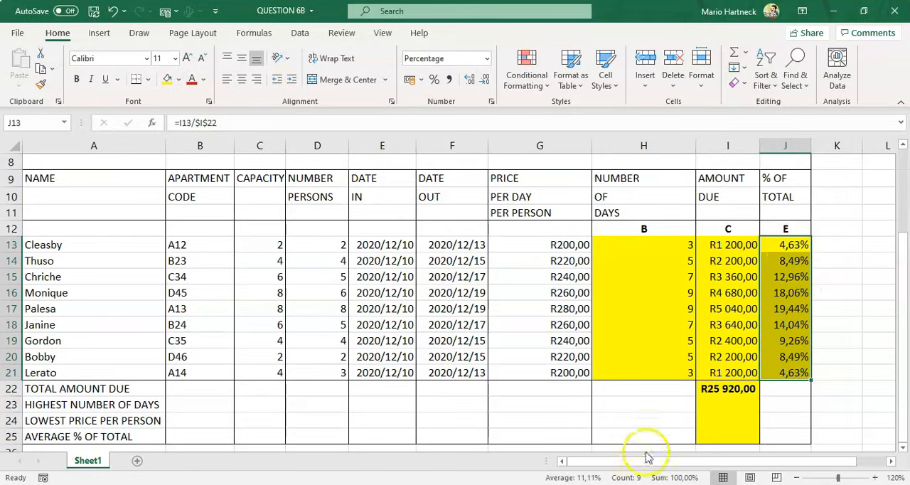
click(540, 484)
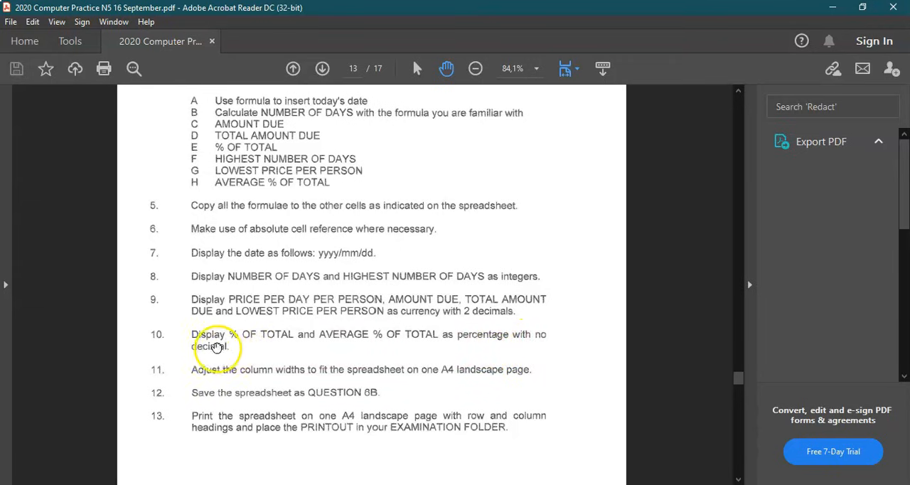
click(564, 483)
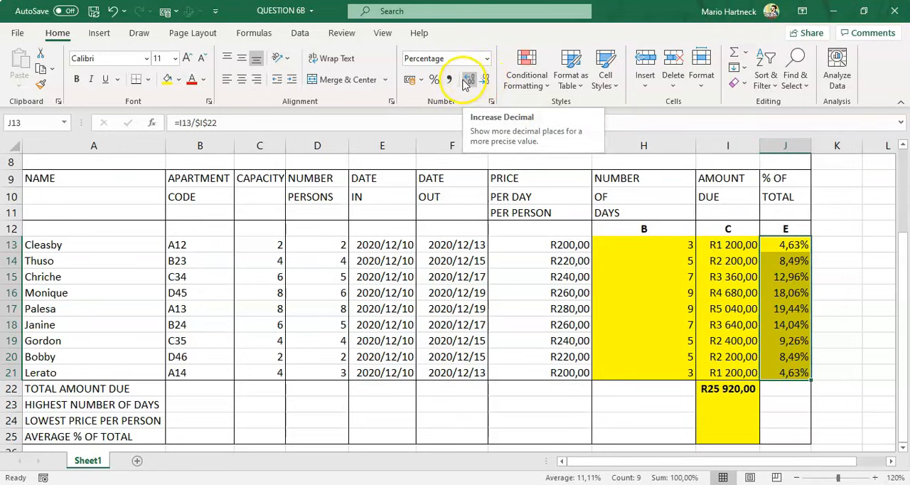
click(466, 81)
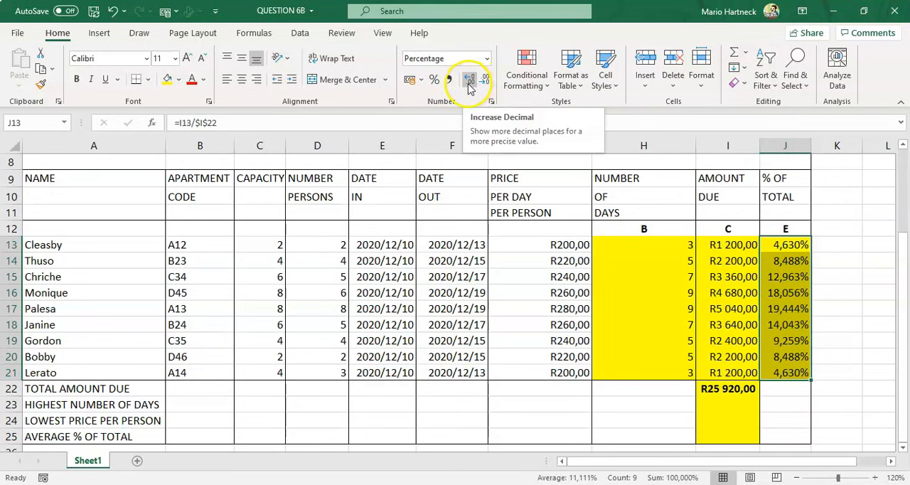
click(485, 80)
click(485, 80)
click(486, 81)
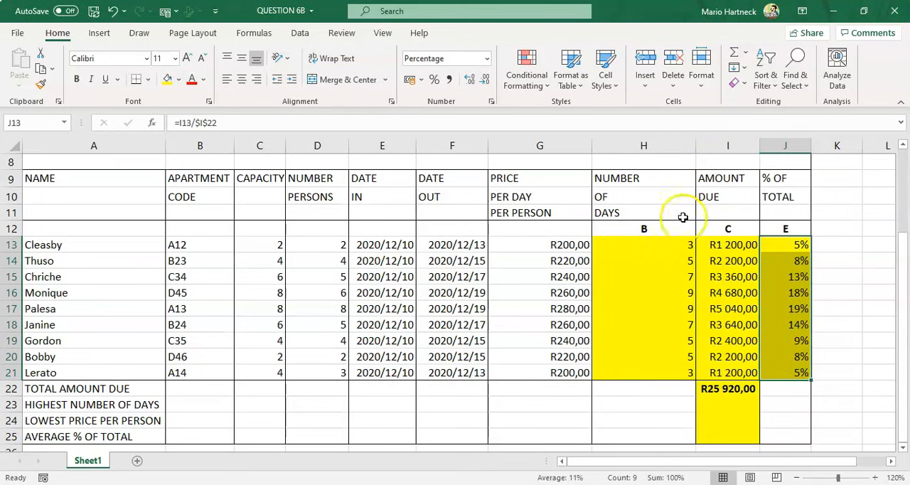
Enter =MAX(H13:H21) in I23 for the highest number of days
click(57, 402)
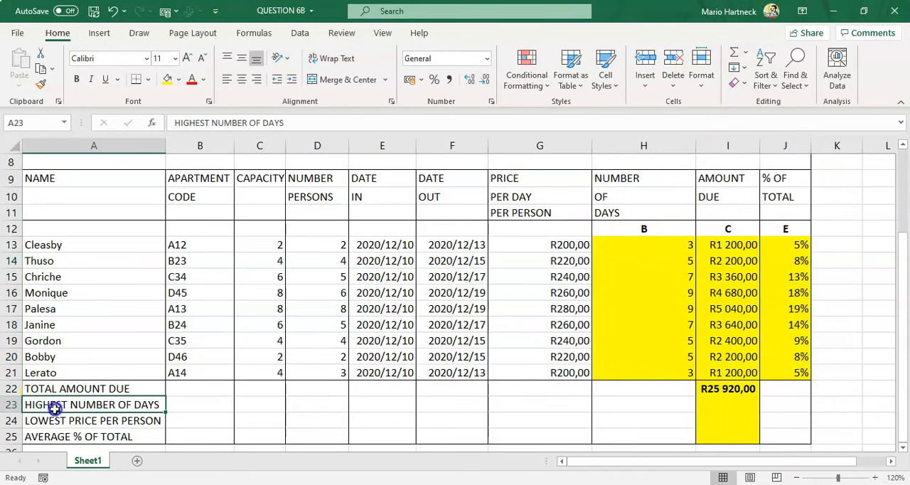
click(61, 421)
click(60, 435)
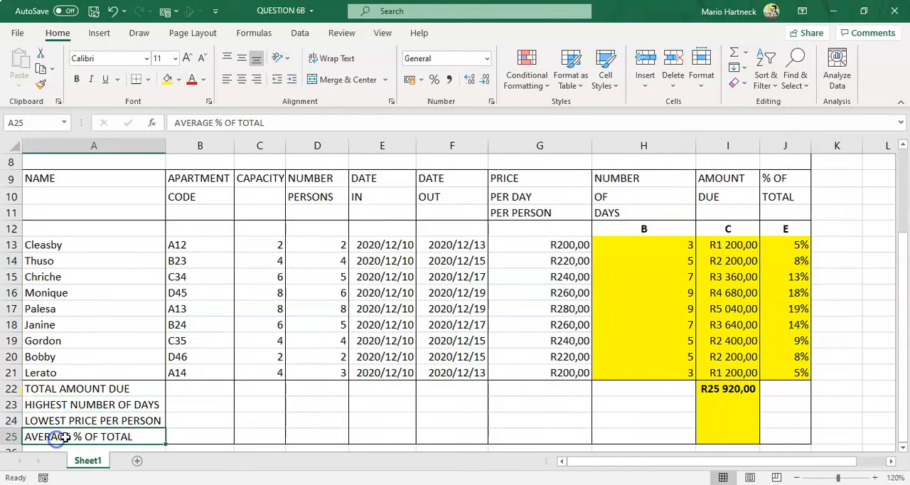
click(716, 403)
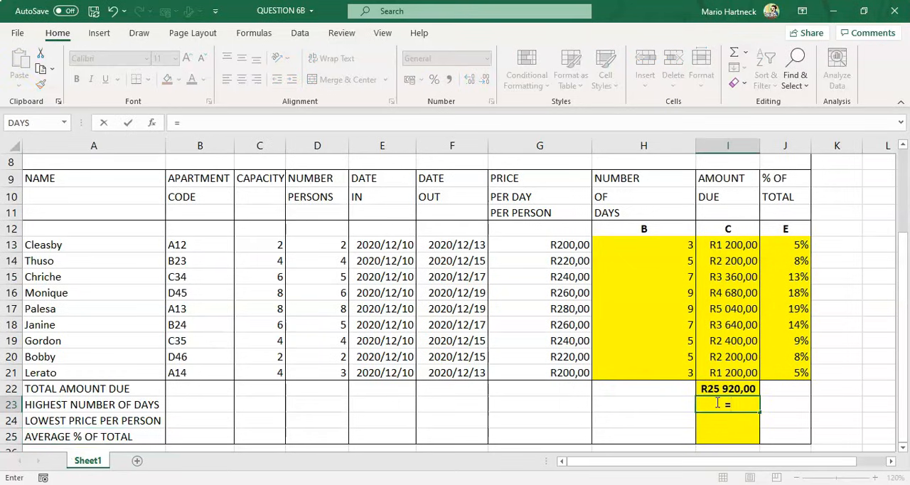
text(=max()
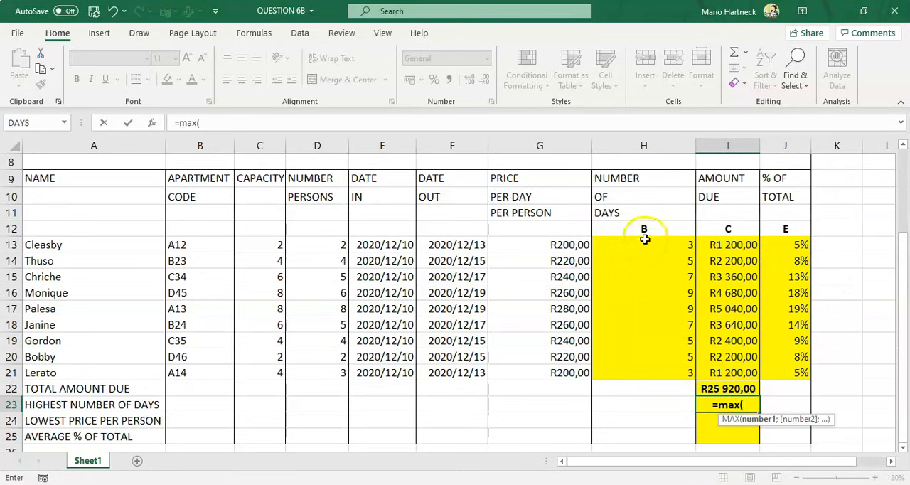
drag(644, 240, 642, 366)
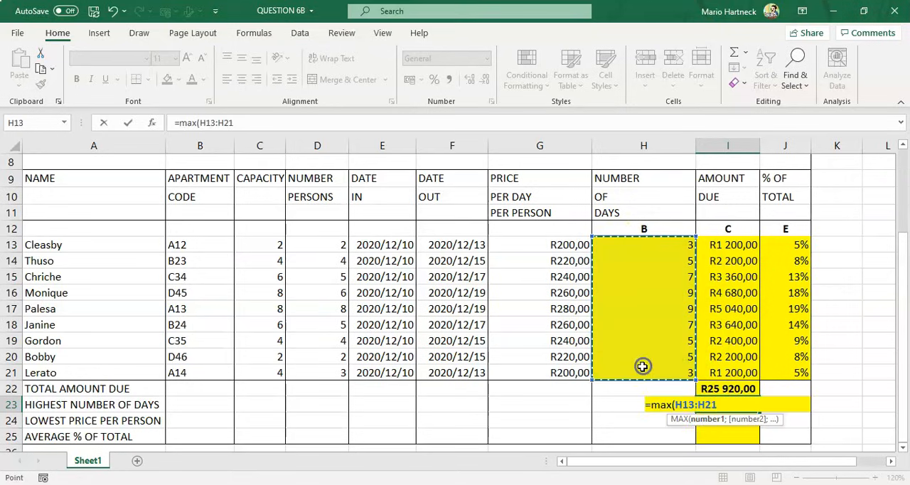
text())
key(Return)
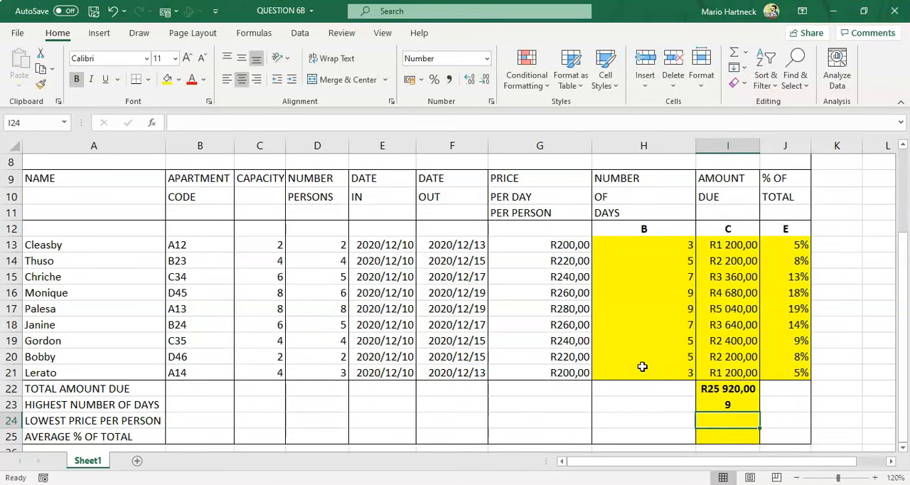
Enter =MIN(G13:G20) in I24 for the lowest price per person
text(=min()
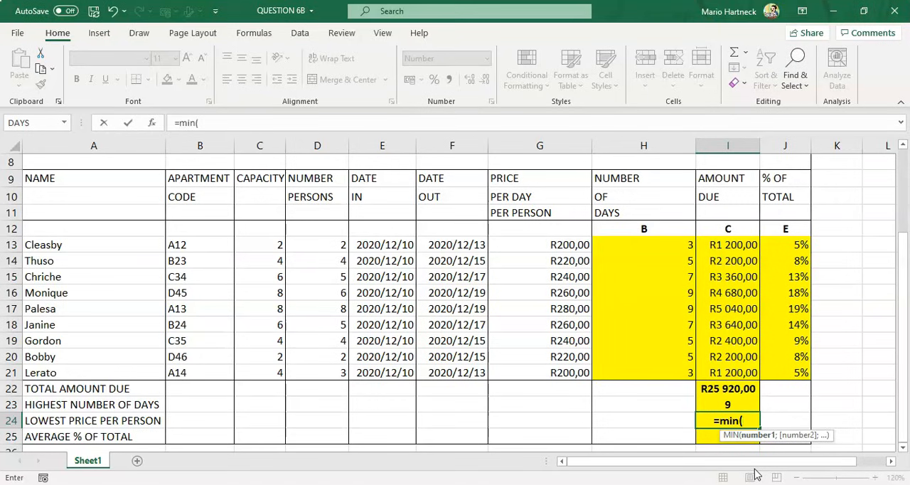
drag(576, 244, 561, 357)
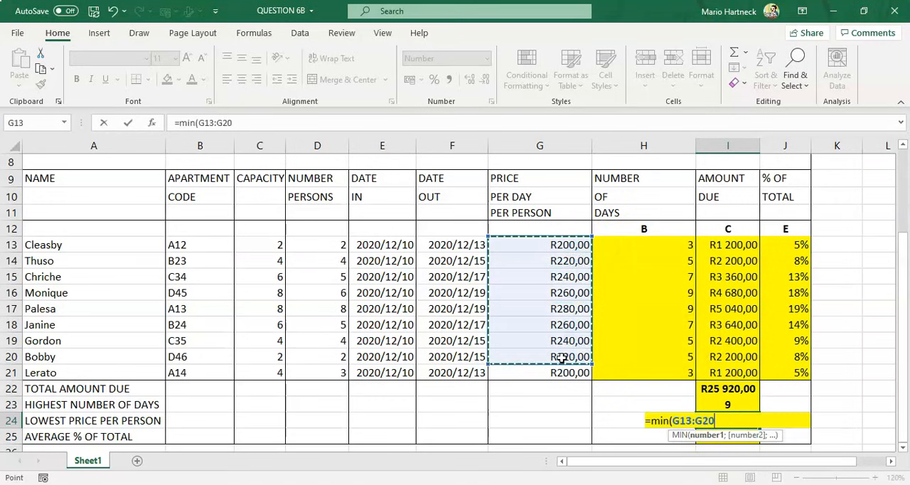
text())
key(Return)
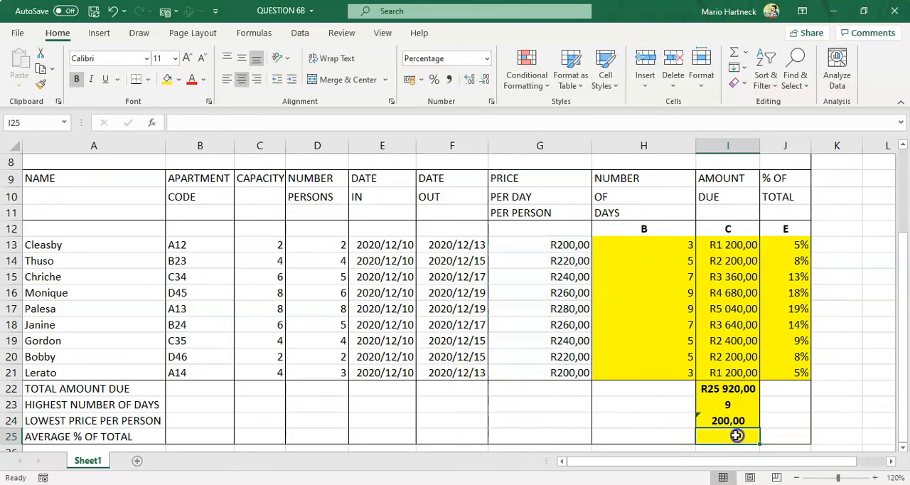
Enter =AVERAGE(J13:J21) in I25 for the average % of total
text(=av)
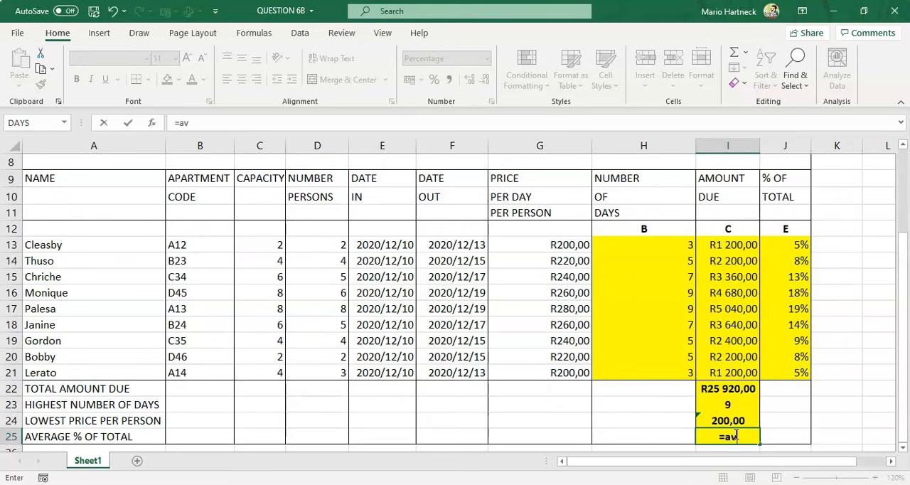
text(erage()
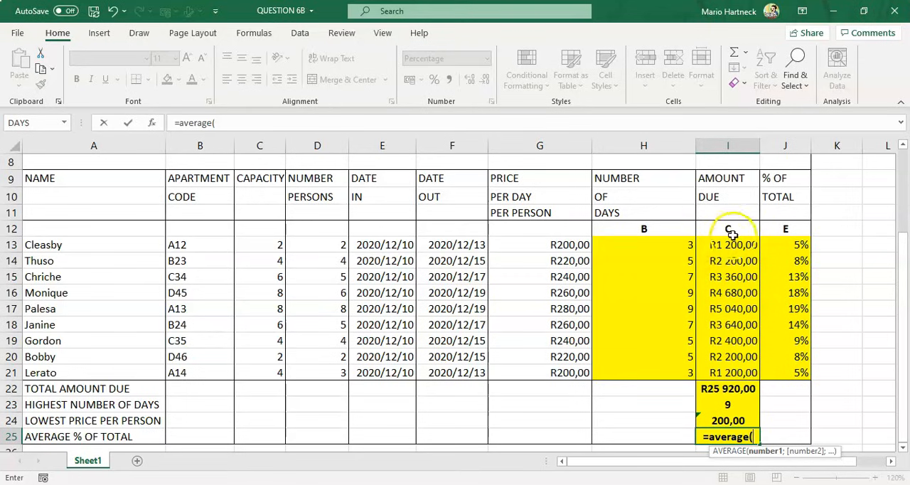
click(30, 459)
drag(789, 244, 775, 370)
key(Return)
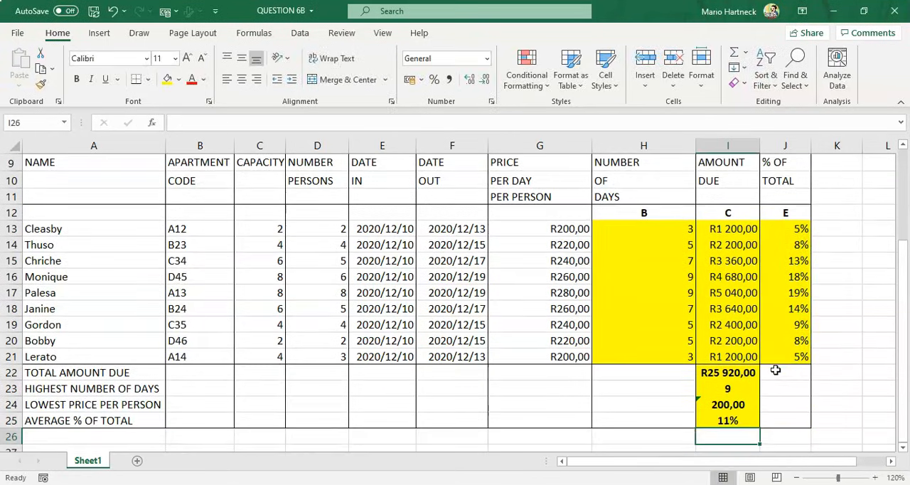
Check the I24 formula and re-read the question paper's display and formatting requirements for the summary cells
click(724, 404)
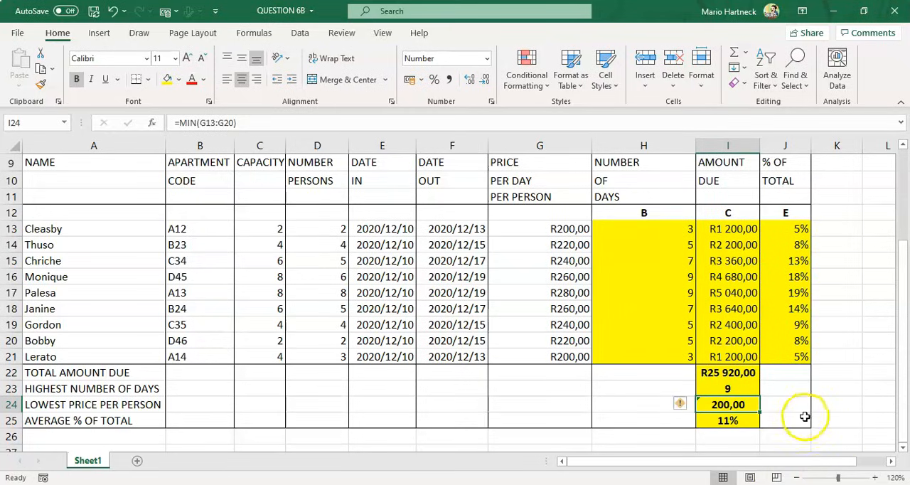
click(809, 419)
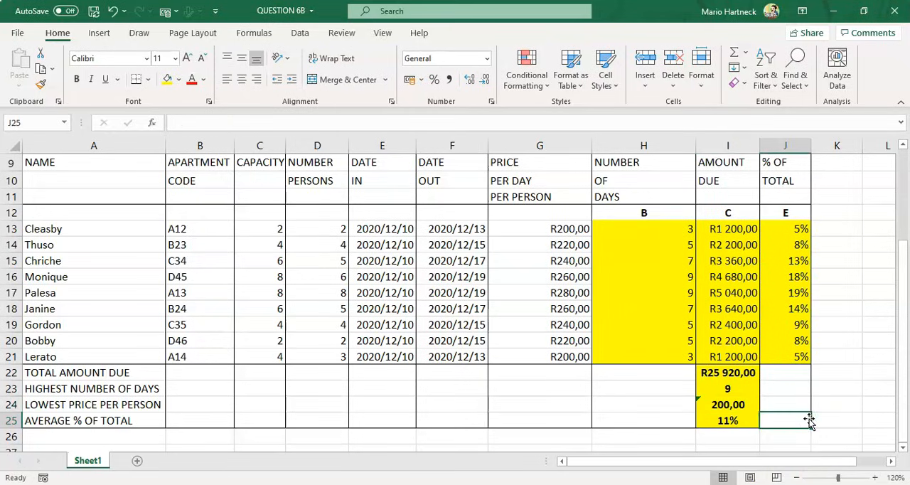
key(alt+Tab)
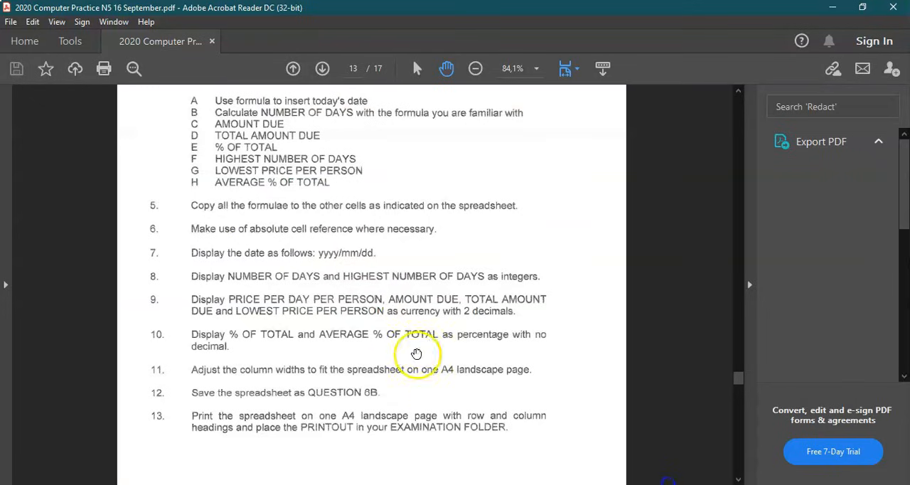
scroll(310, 298, down, 1)
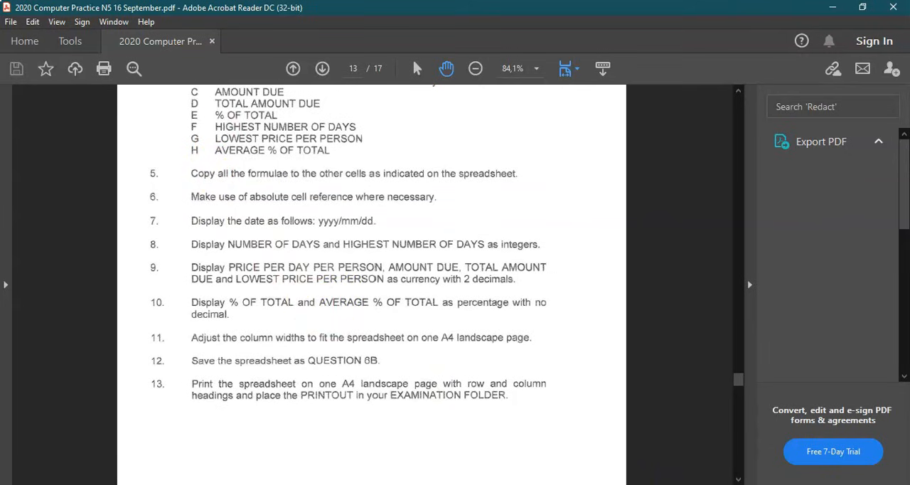
click(694, 483)
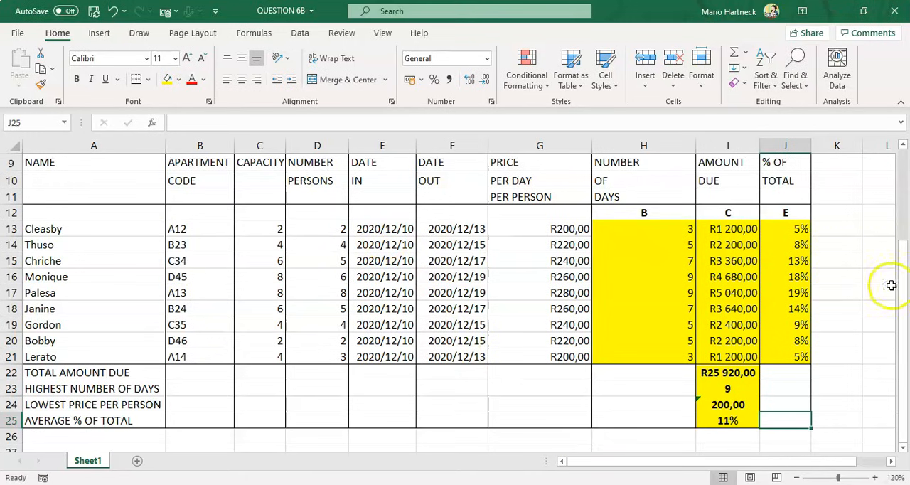
drag(901, 297, 904, 322)
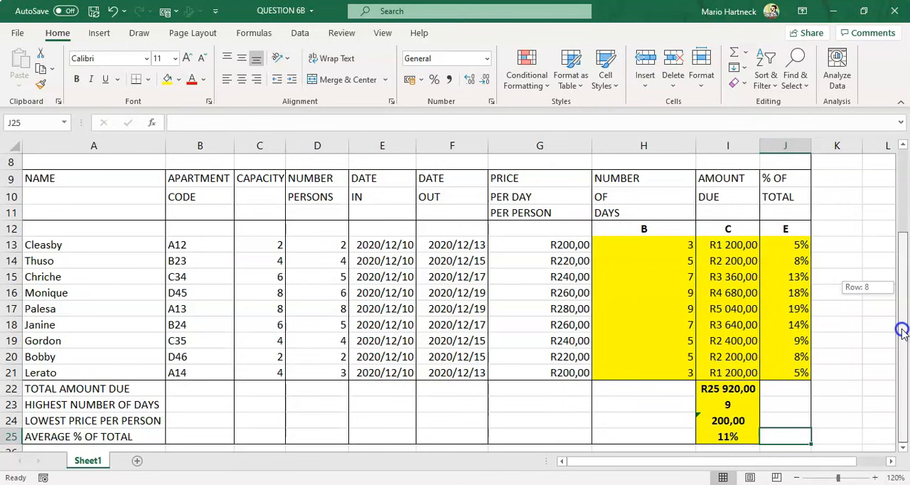
drag(901, 312, 901, 313)
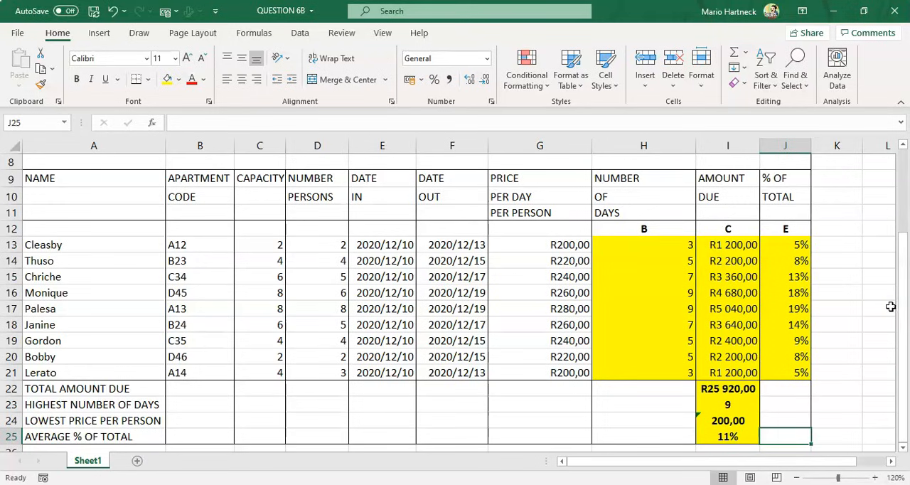